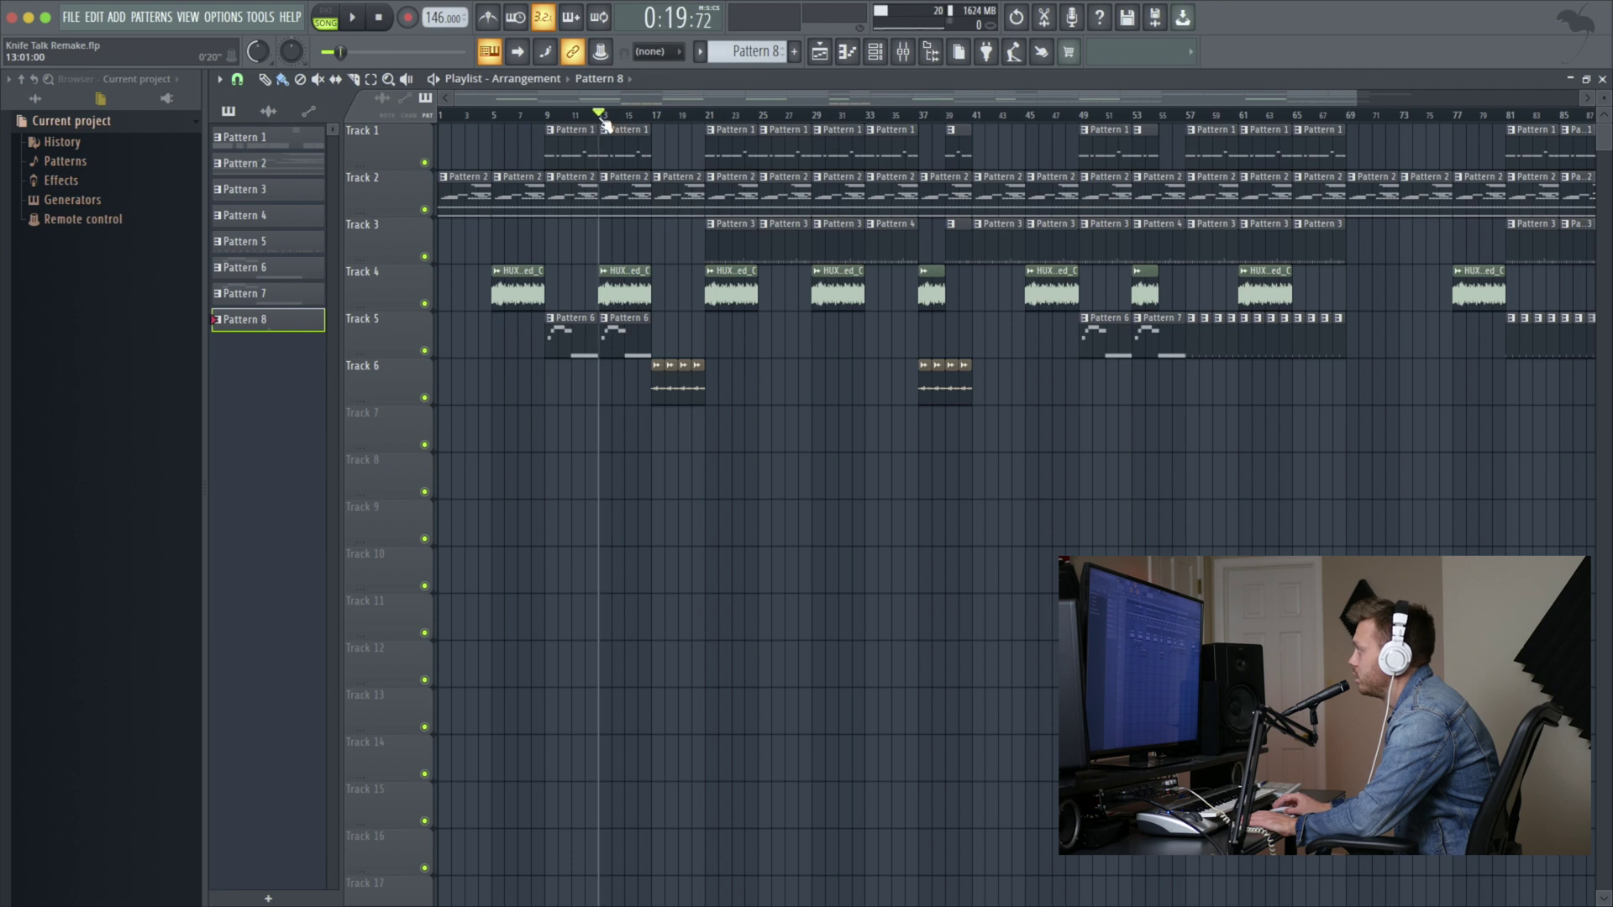
# - Play the Knife Talk arrangement from bar 13, then show the Channel rack's nine channels
pyautogui.press('space')
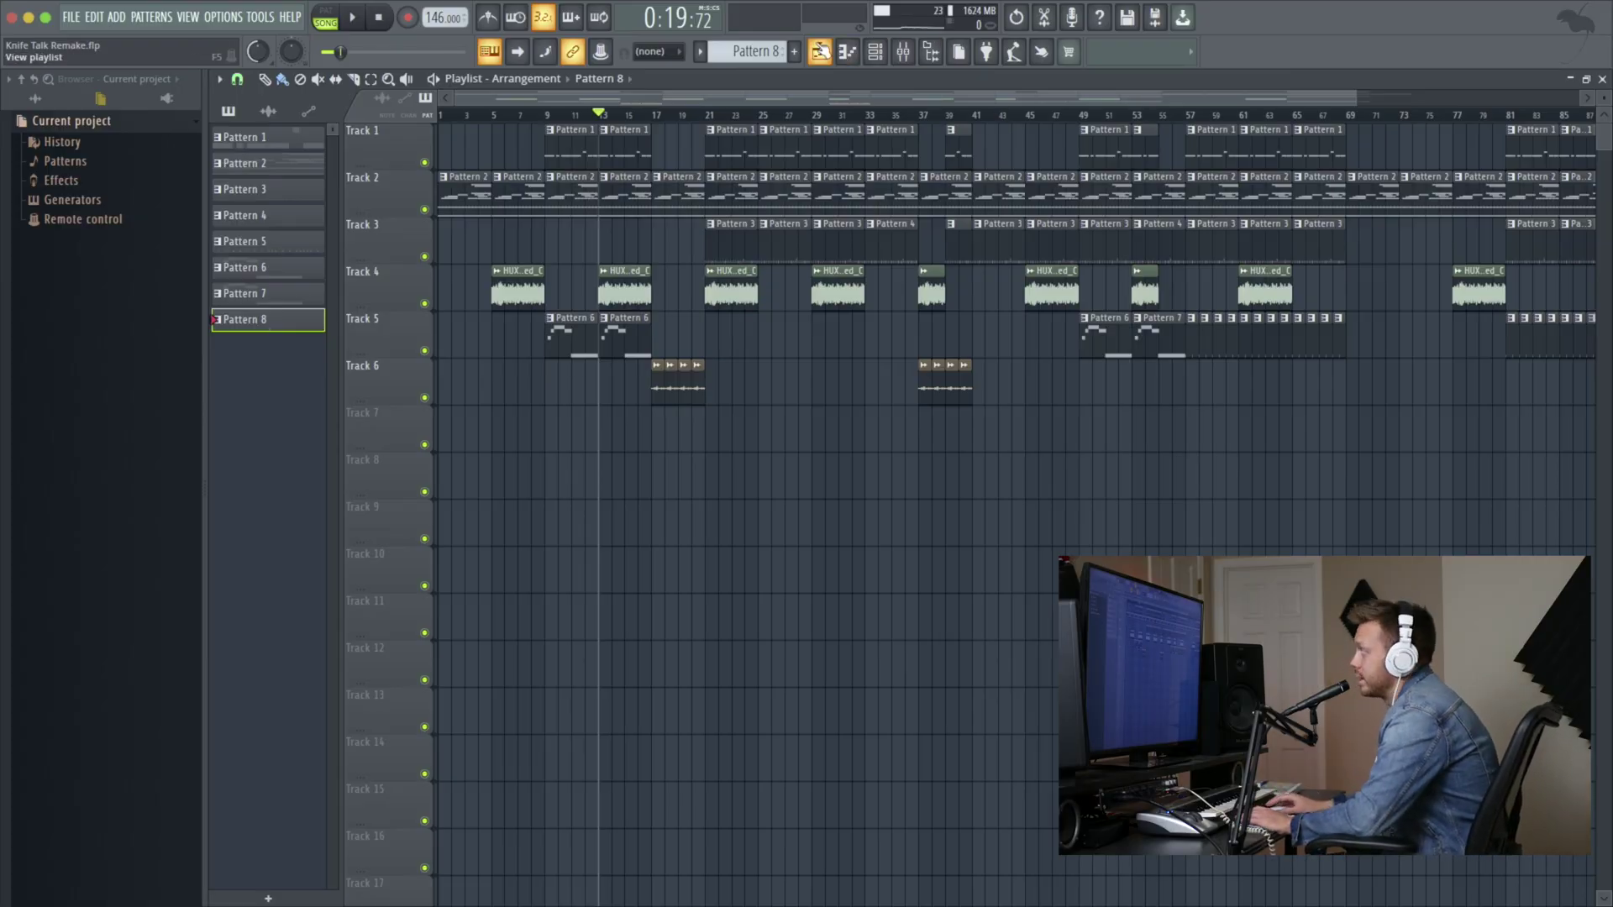
pyautogui.press('F6')
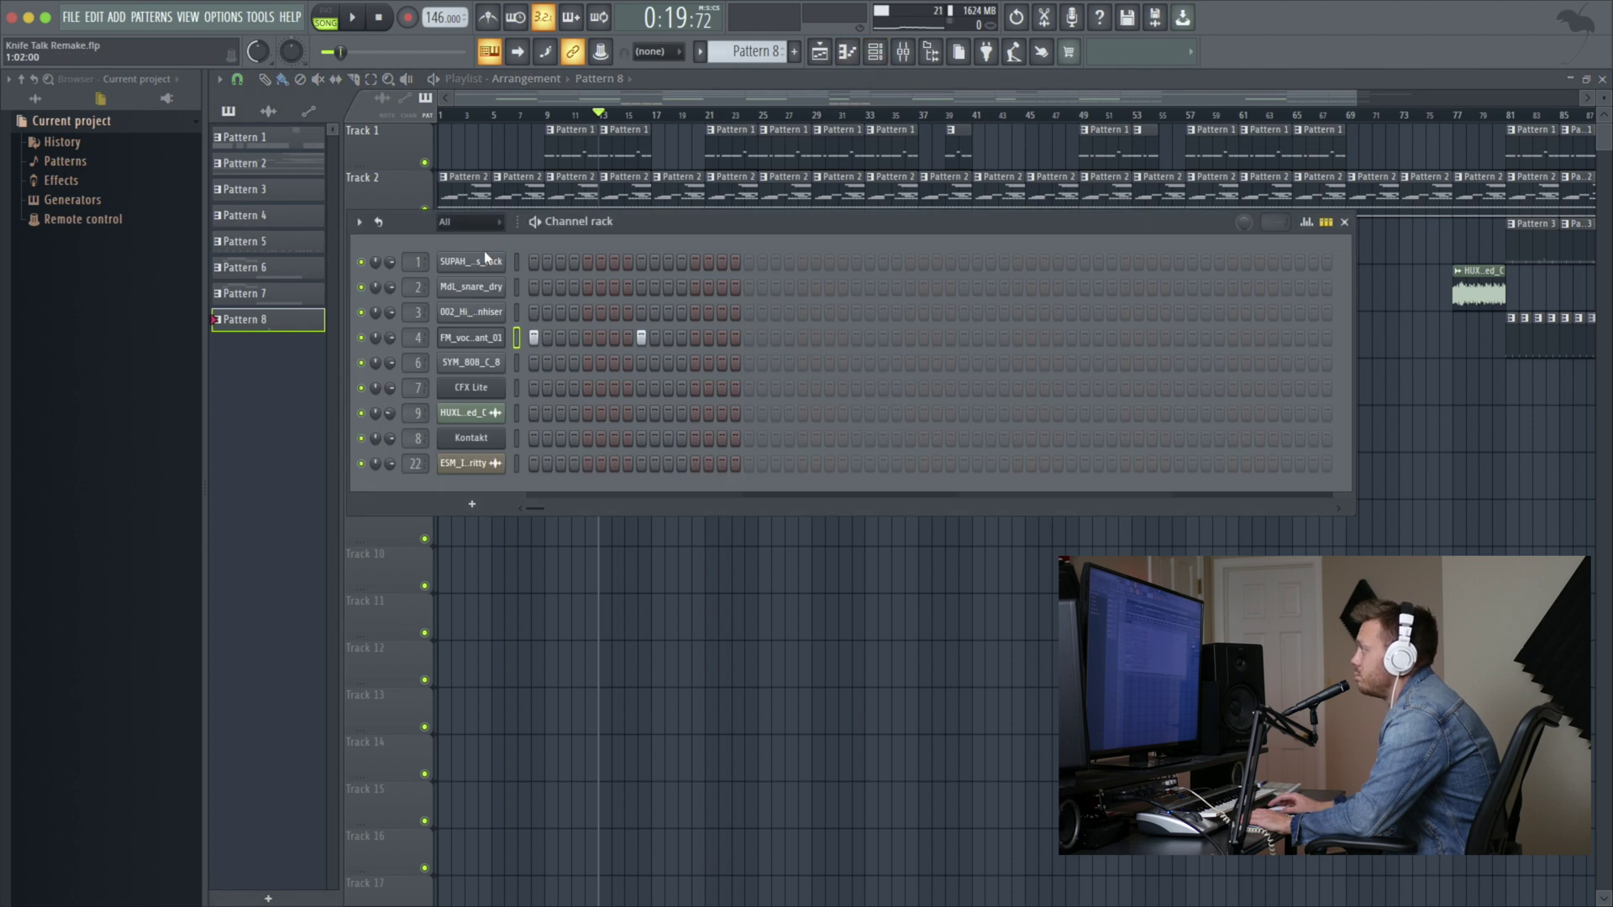
# - Open the kick and snare channel settings, moving each window clear of the channel names
pyautogui.click(489, 261)
pyautogui.moveTo(671, 272); pyautogui.dragTo(731, 272)
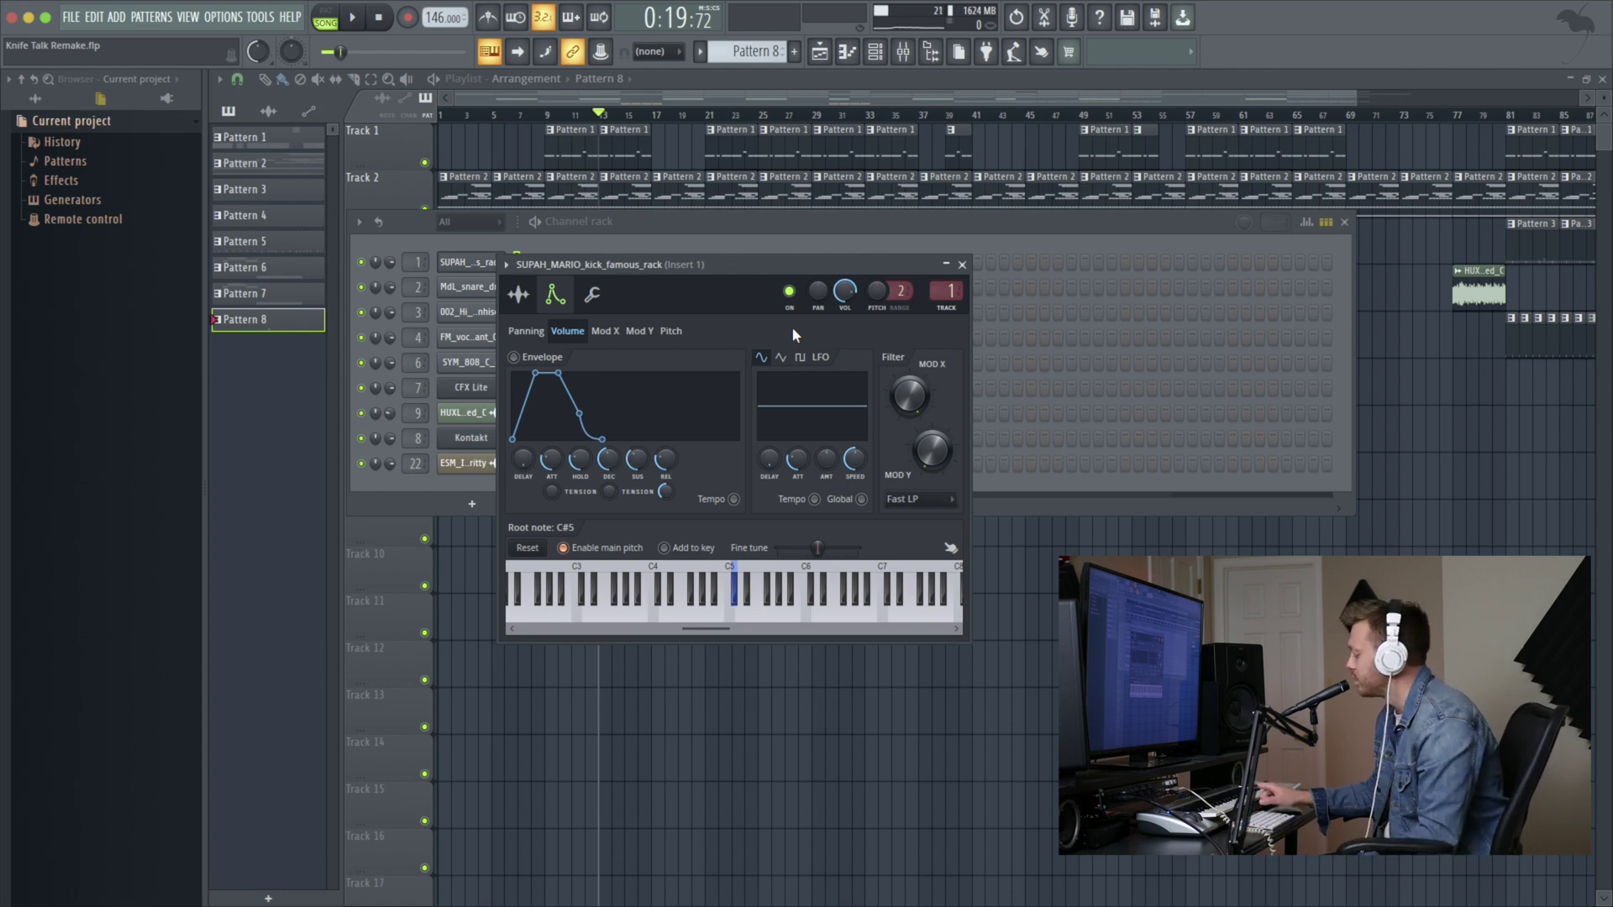
pyautogui.click(471, 286)
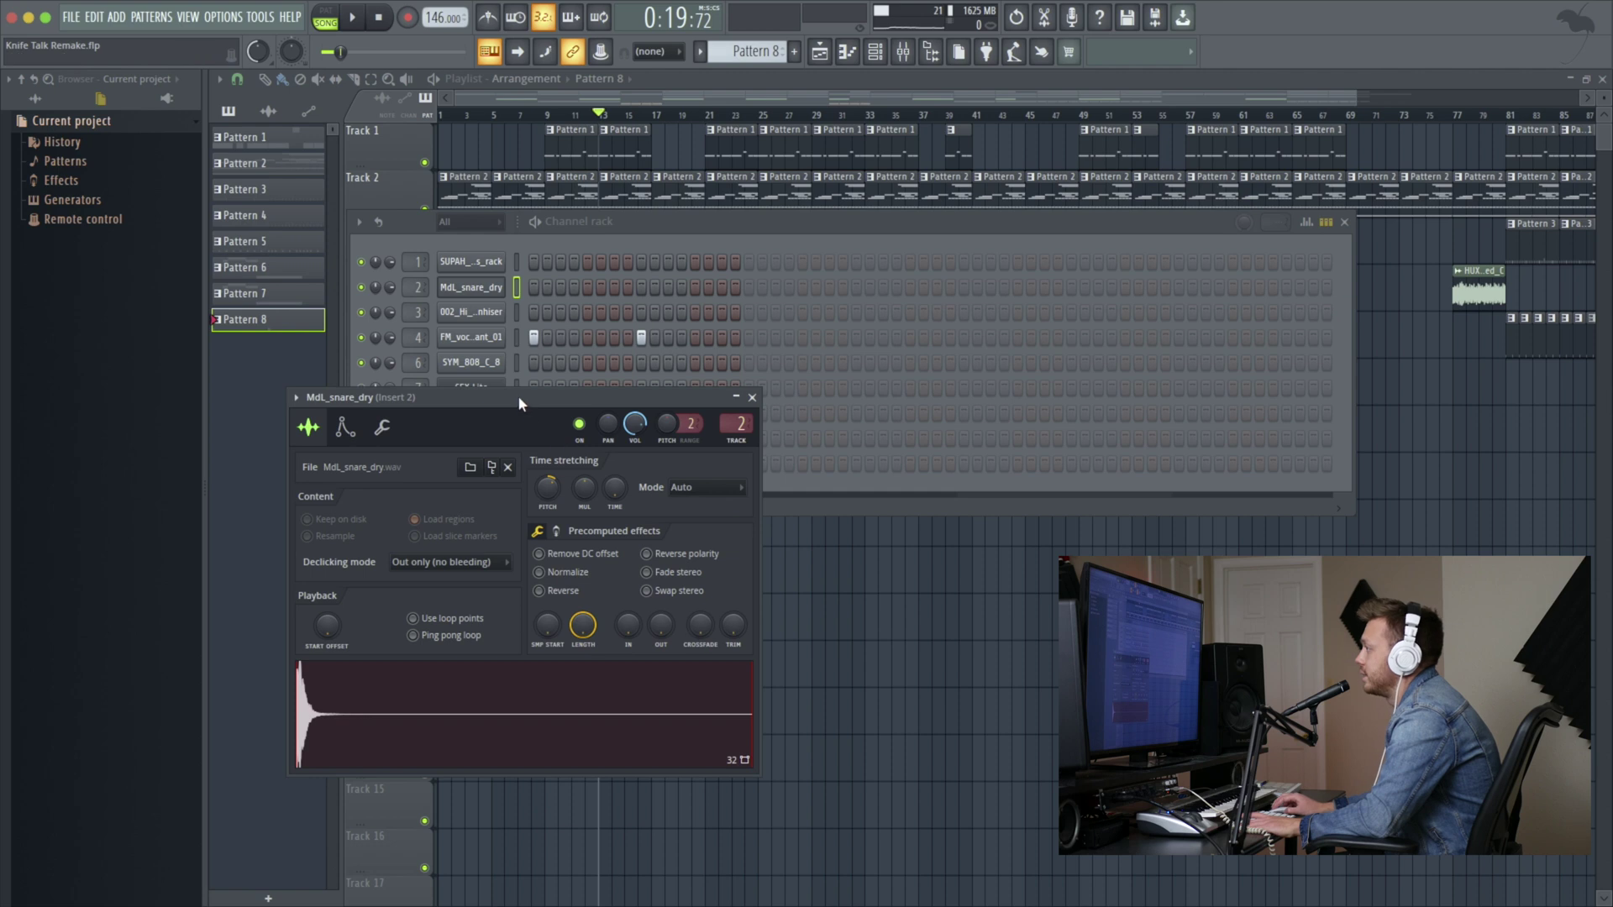
pyautogui.moveTo(518, 395); pyautogui.dragTo(781, 355)
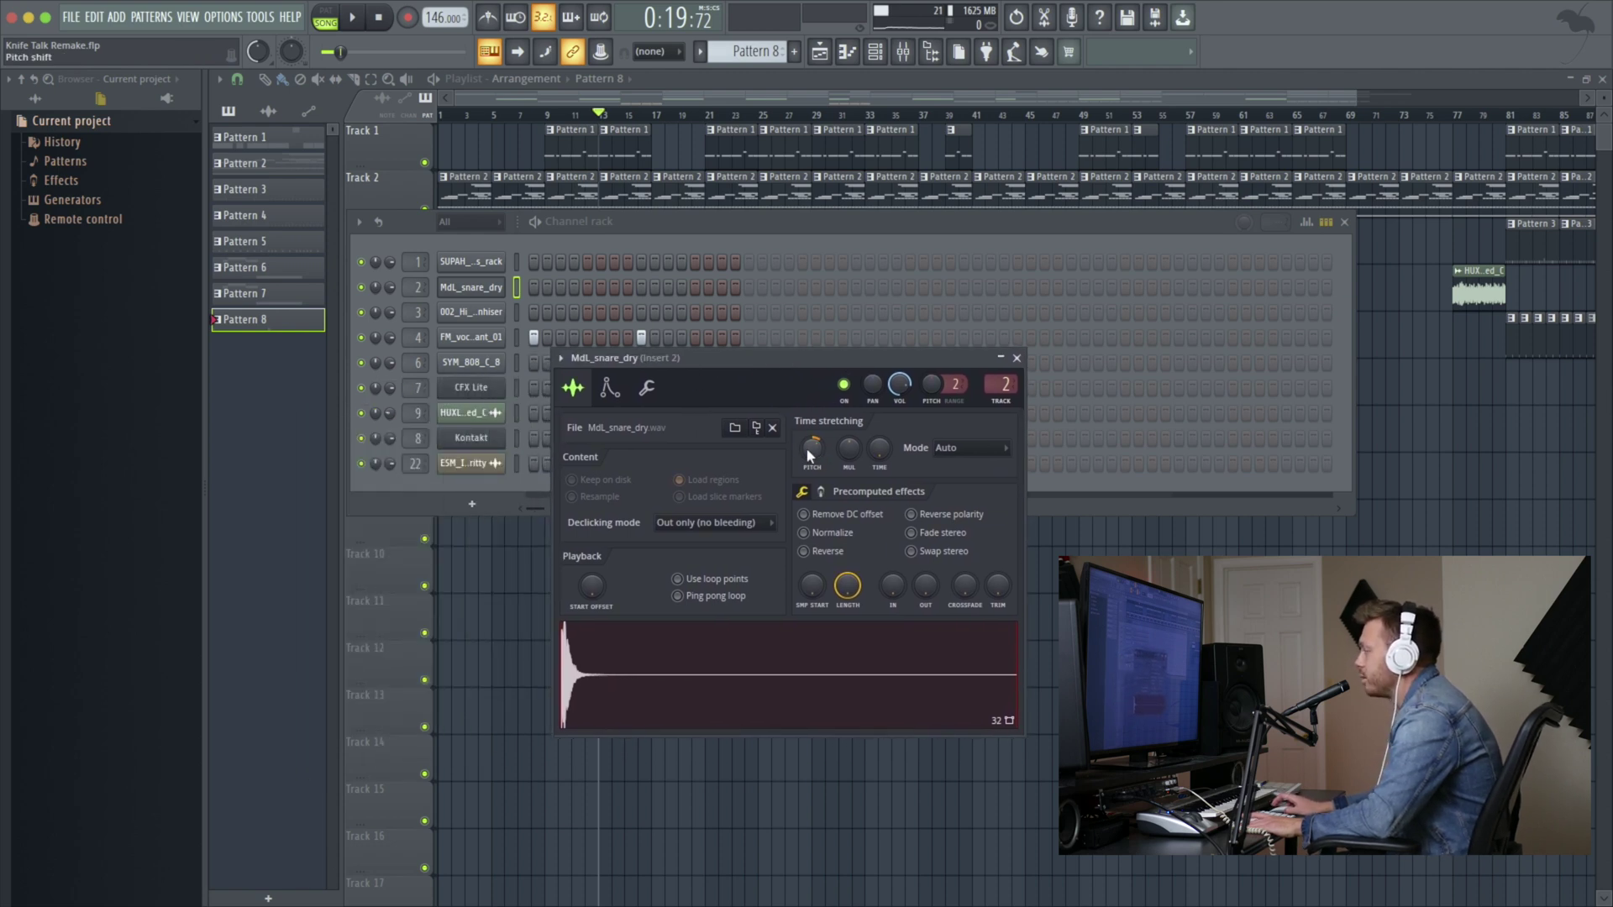
pyautogui.moveTo(730, 353); pyautogui.dragTo(694, 326)
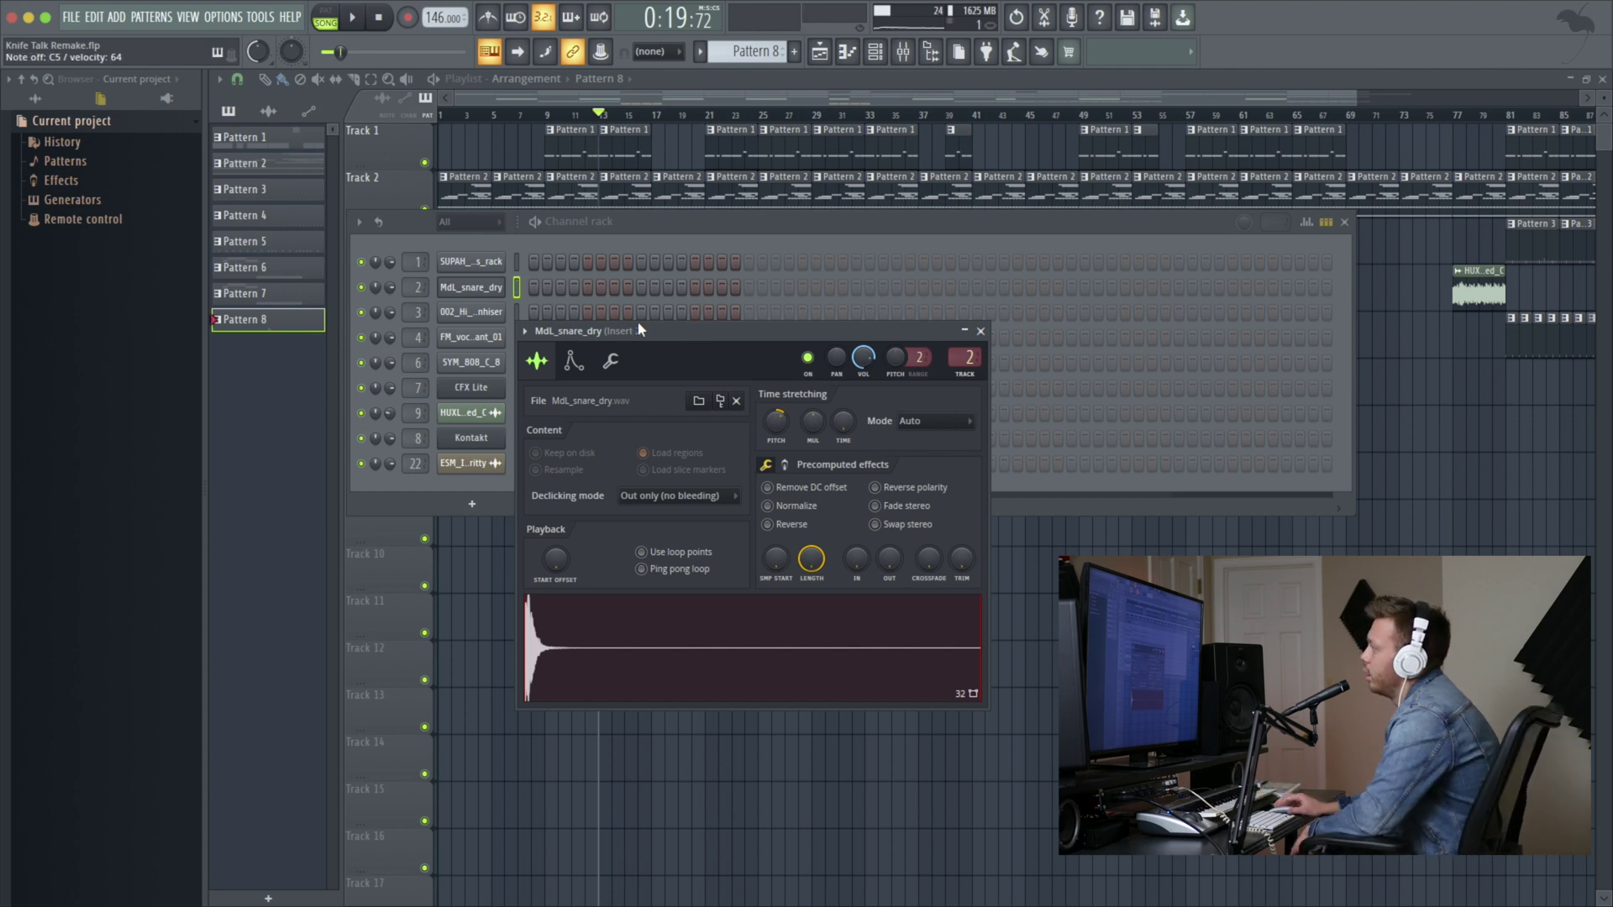
# - Switch to the hi-hat settings and preview its sample at C5
pyautogui.press('Down')
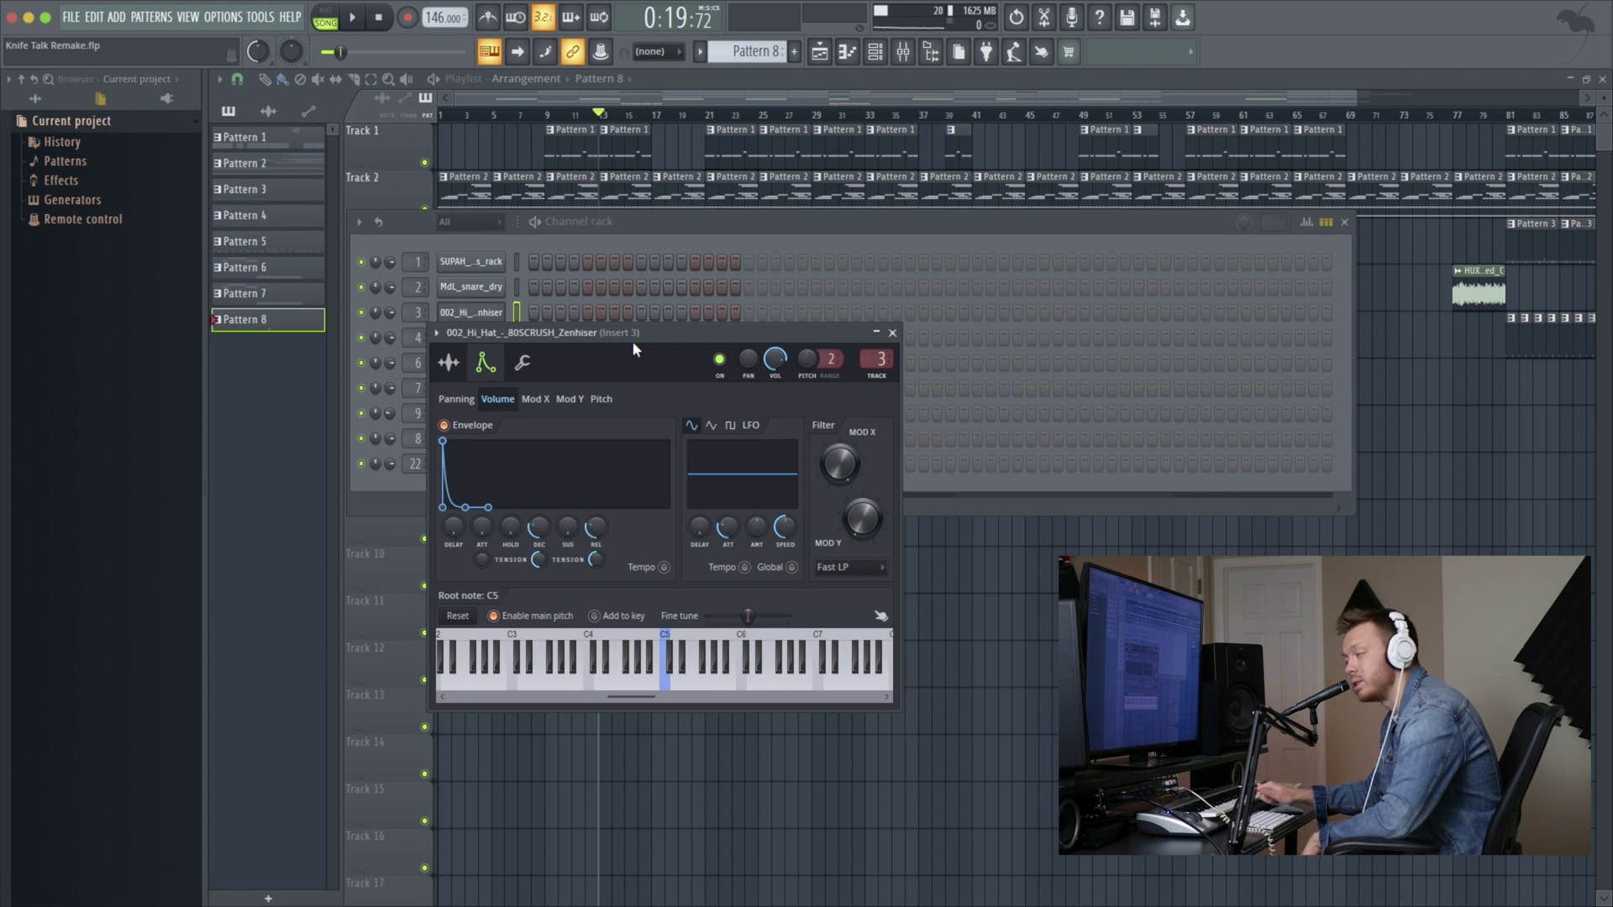
pyautogui.press('z')
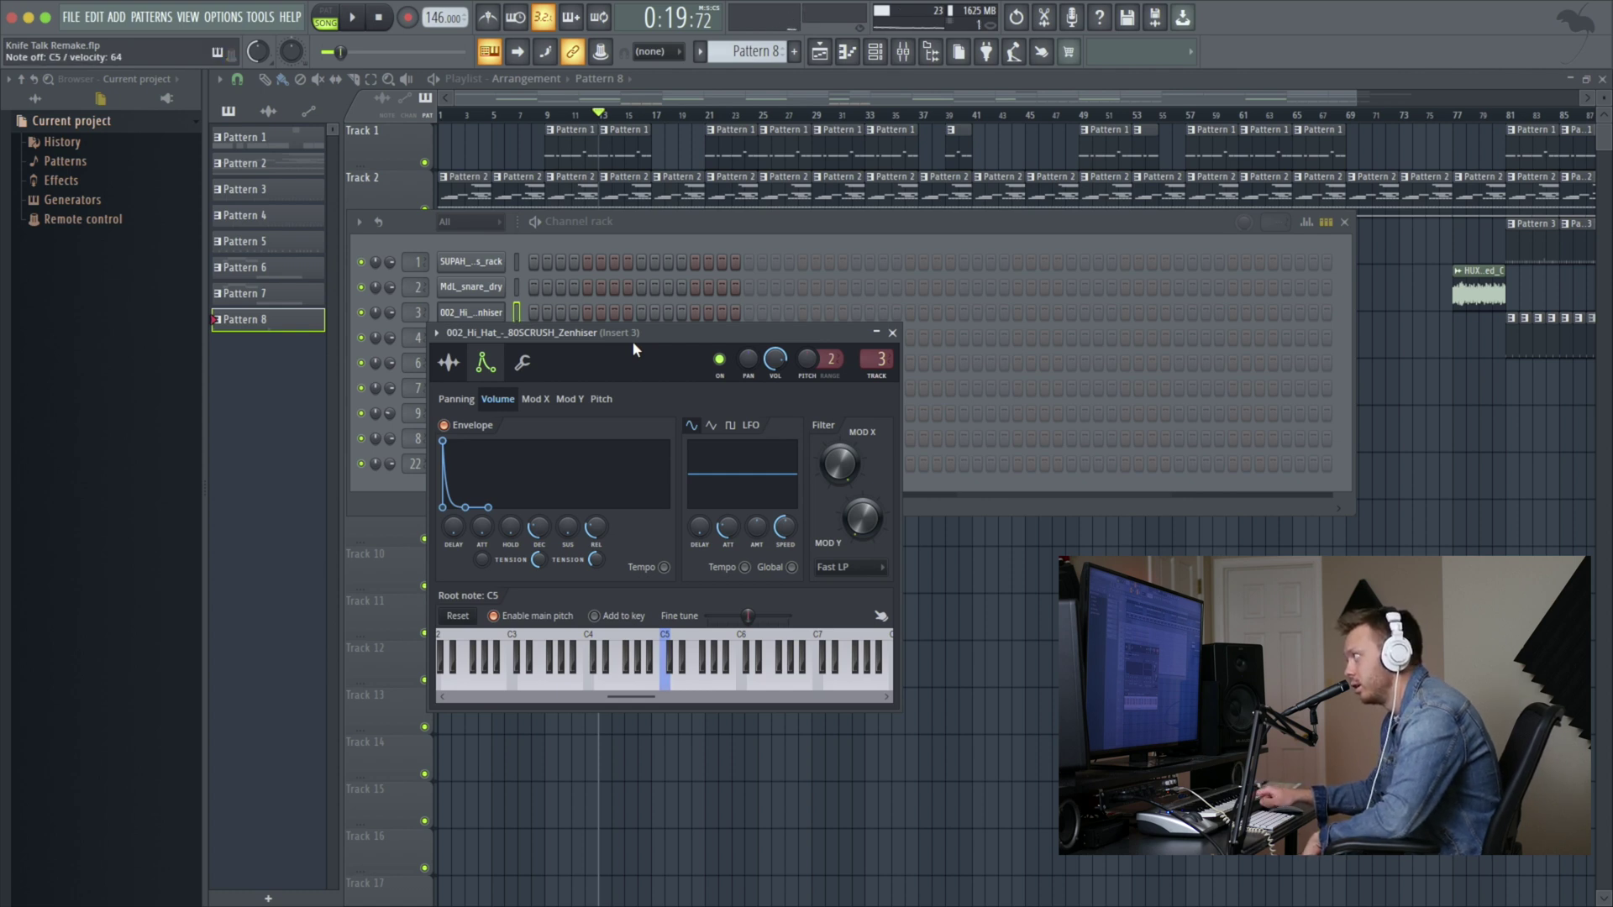
pyautogui.click(696, 230)
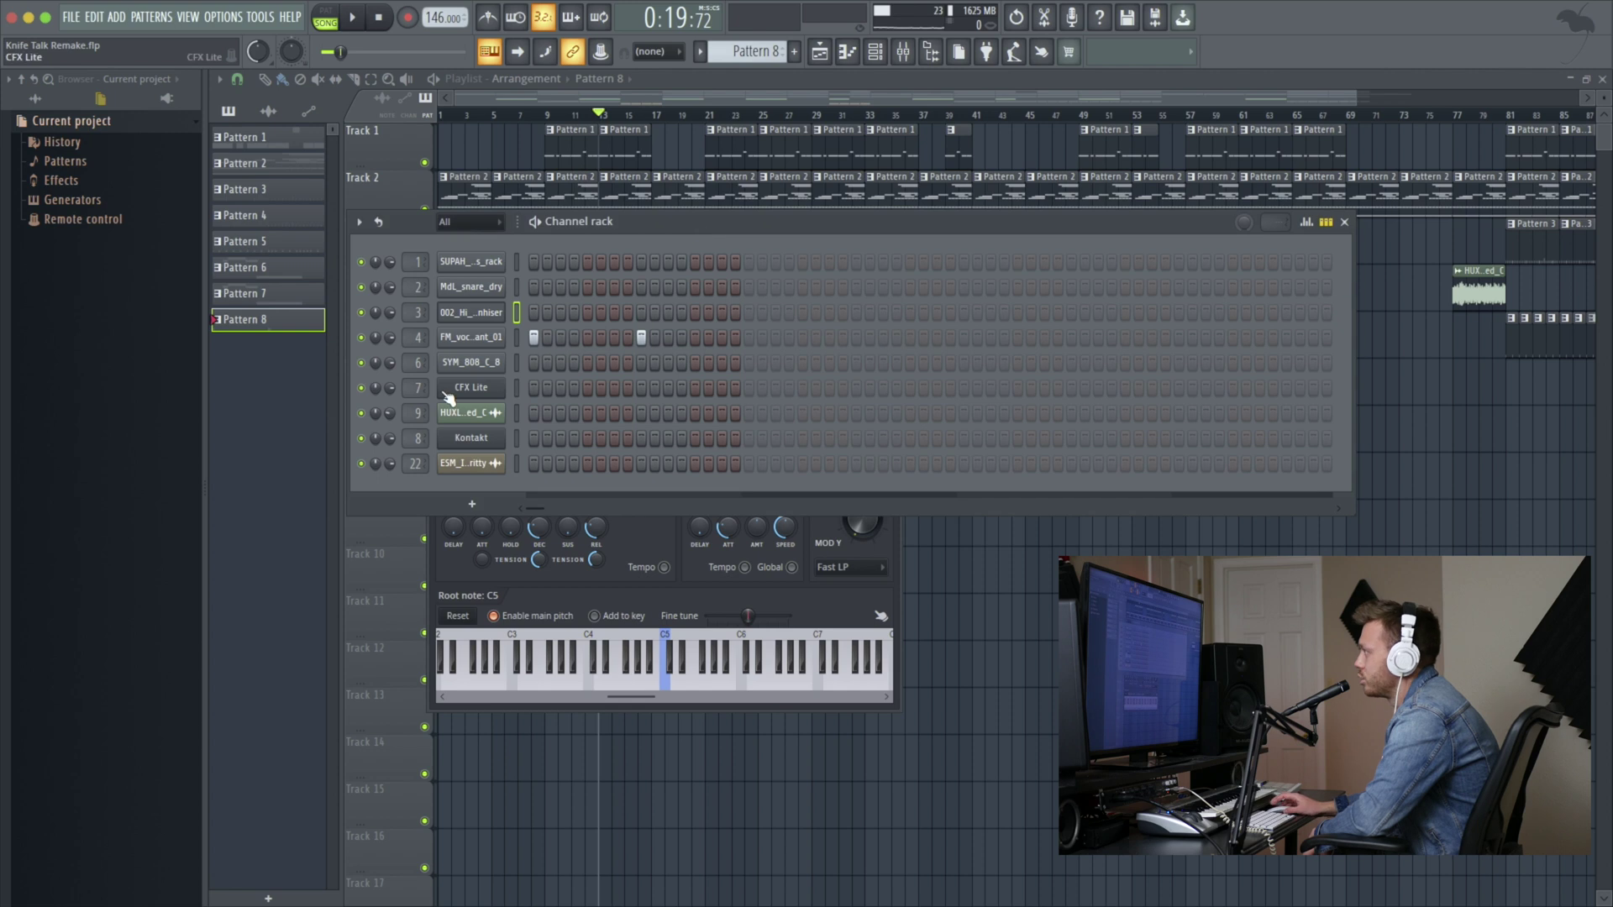
# - Check the FM_vocal_chant_01 channel settings, then return to the Channel rack
pyautogui.click(483, 344)
pyautogui.moveTo(497, 203); pyautogui.dragTo(754, 250)
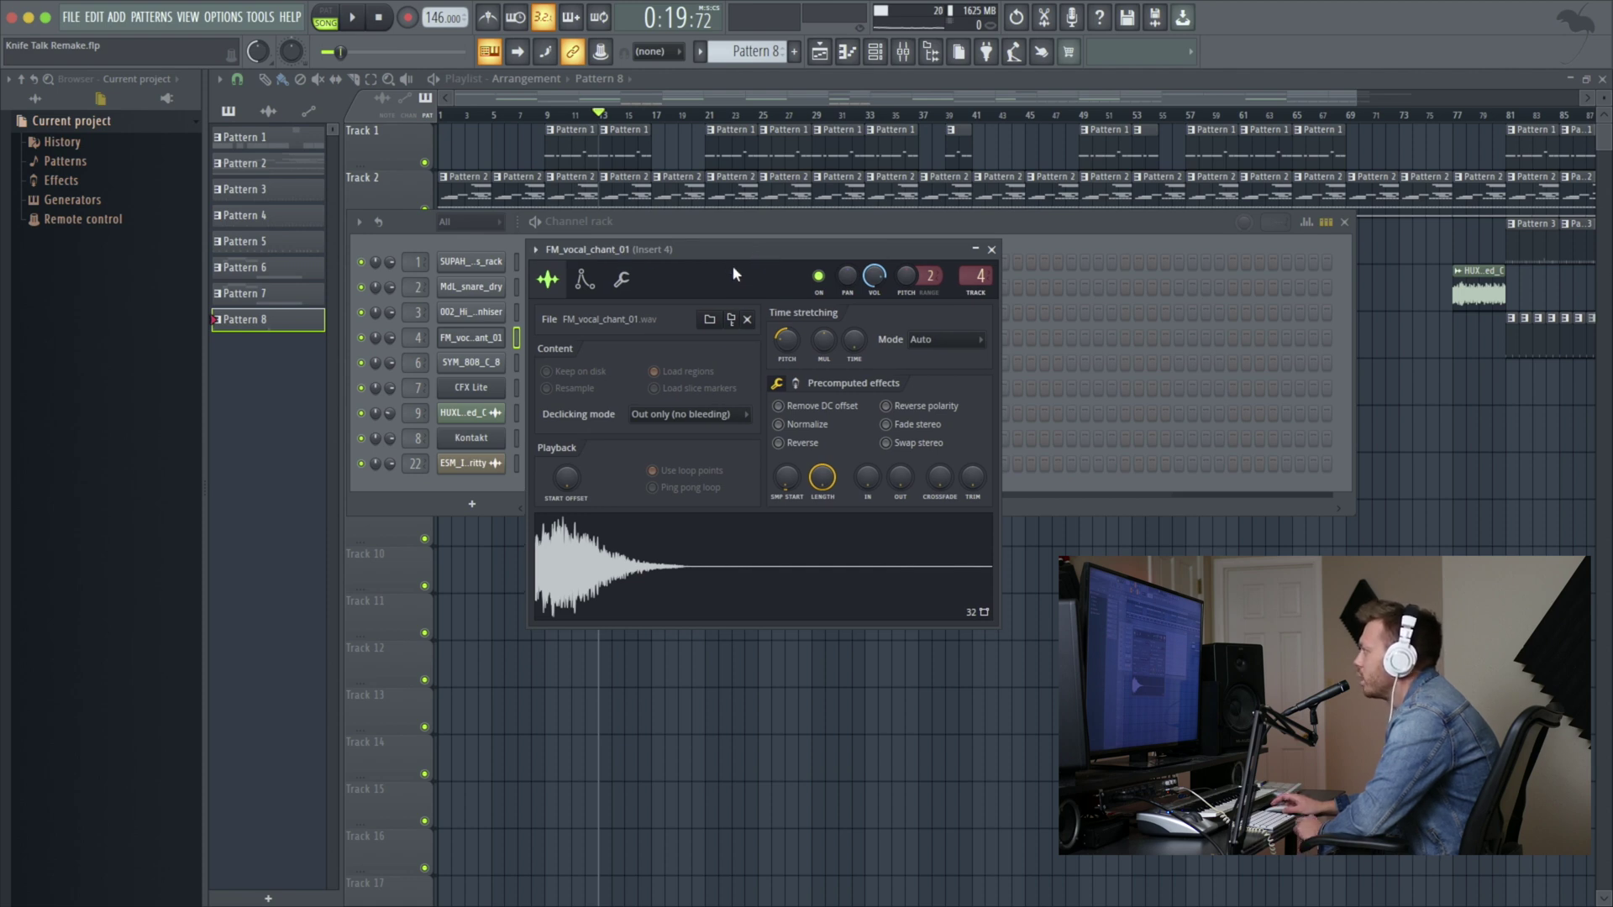
pyautogui.click(743, 225)
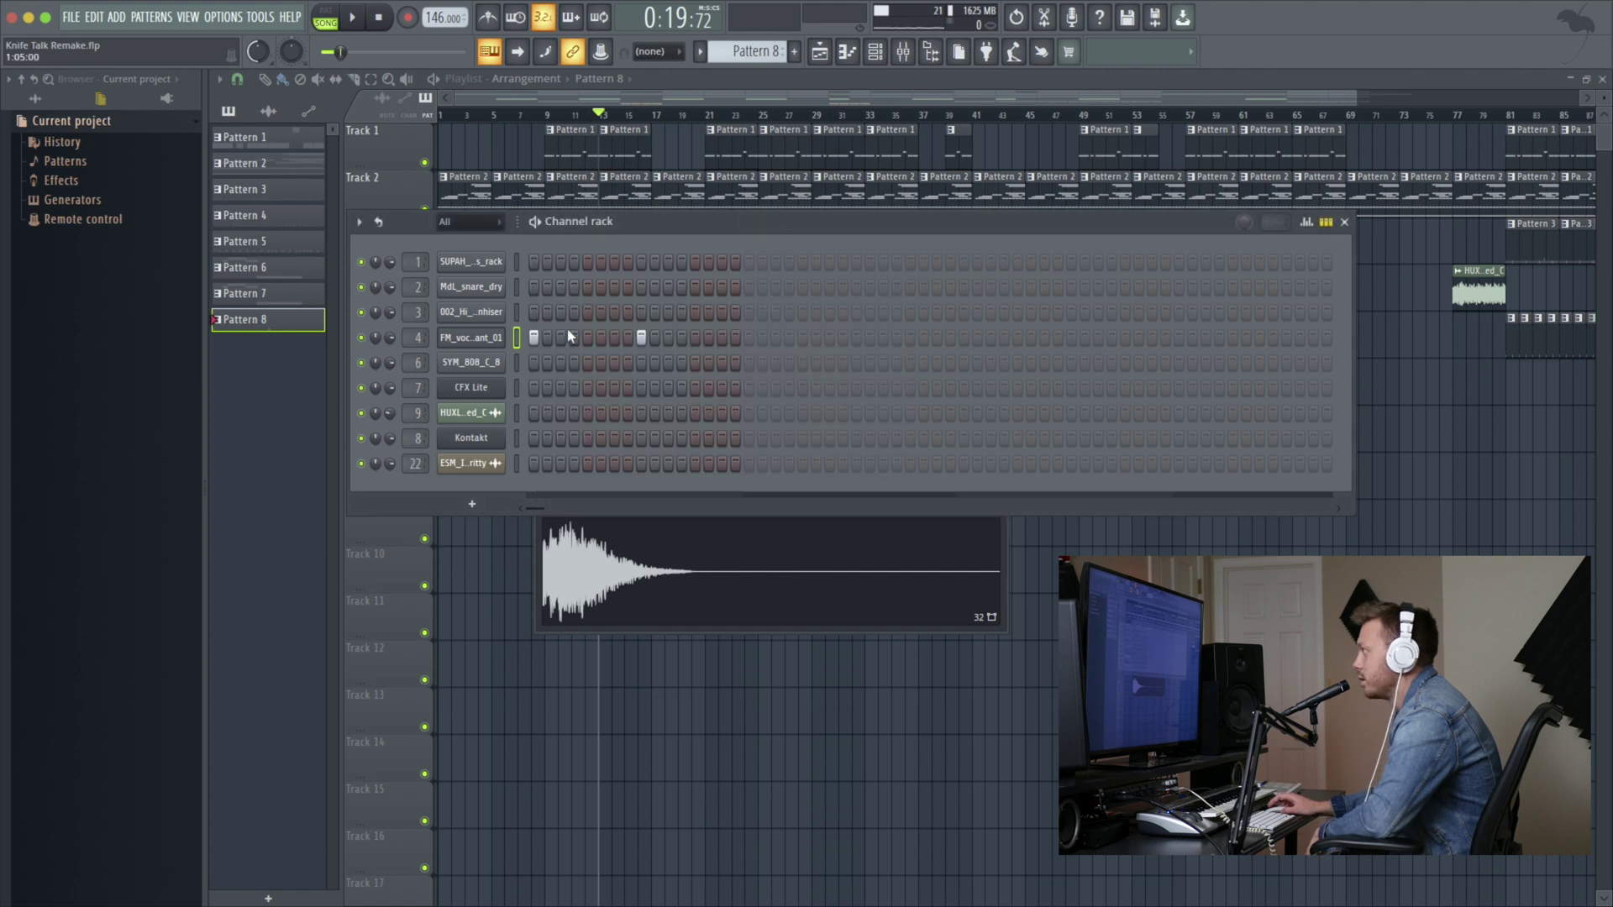
# - Open the SYM_808_C_8 settings, preview it twice at C5, then bring up CFX Lite
pyautogui.click(496, 367)
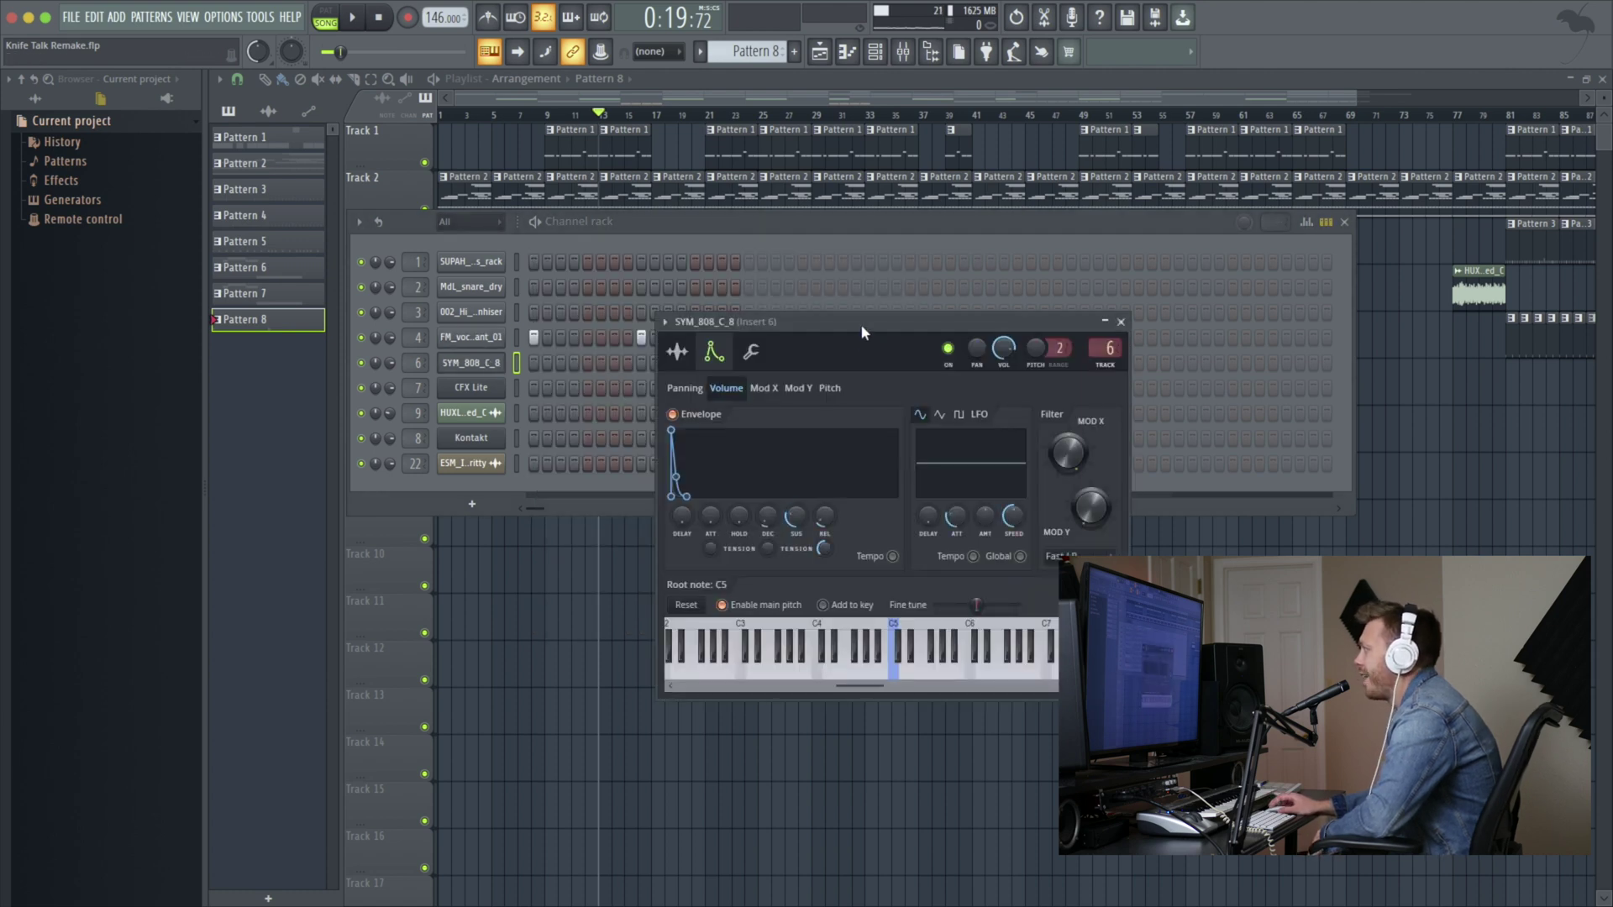
pyautogui.moveTo(860, 324); pyautogui.dragTo(739, 285)
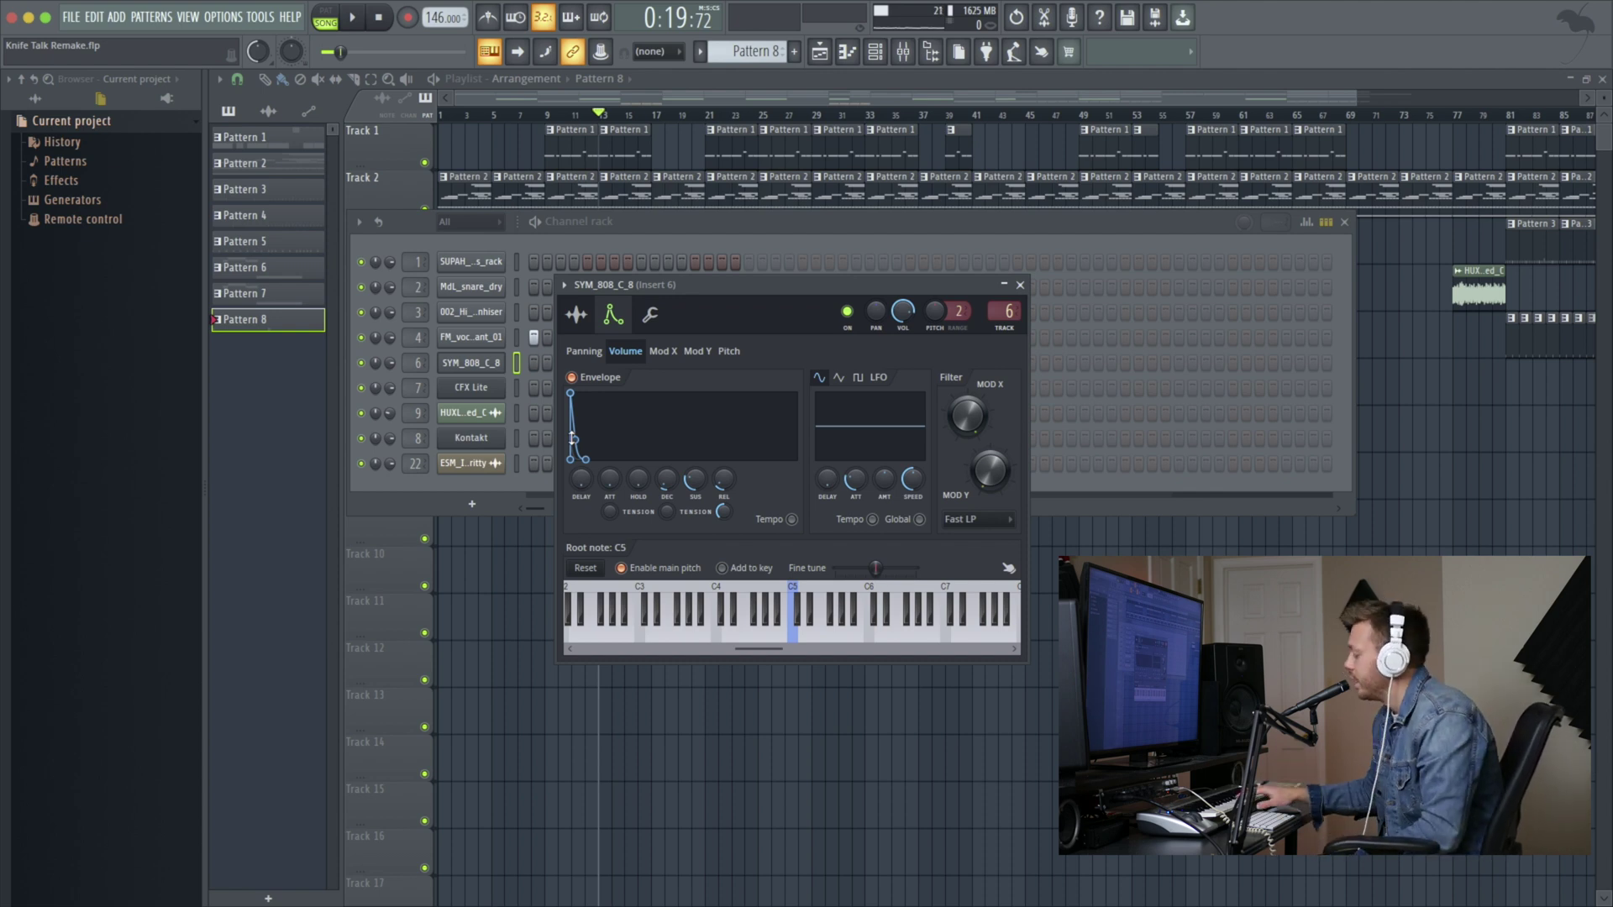
pyautogui.press('q')
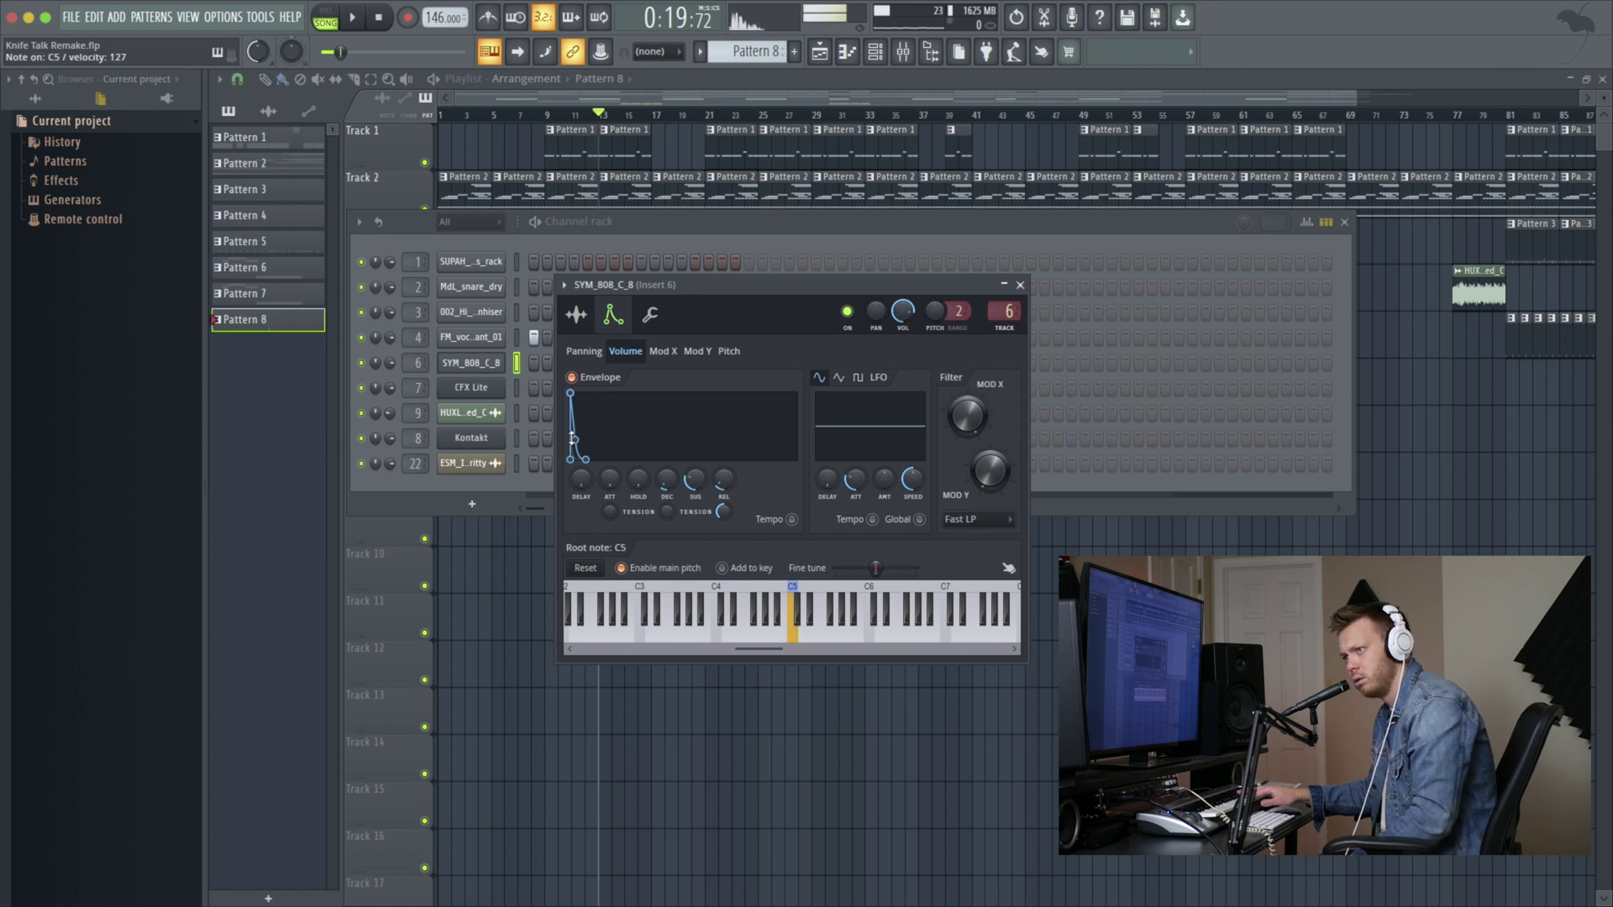
pyautogui.press('q')
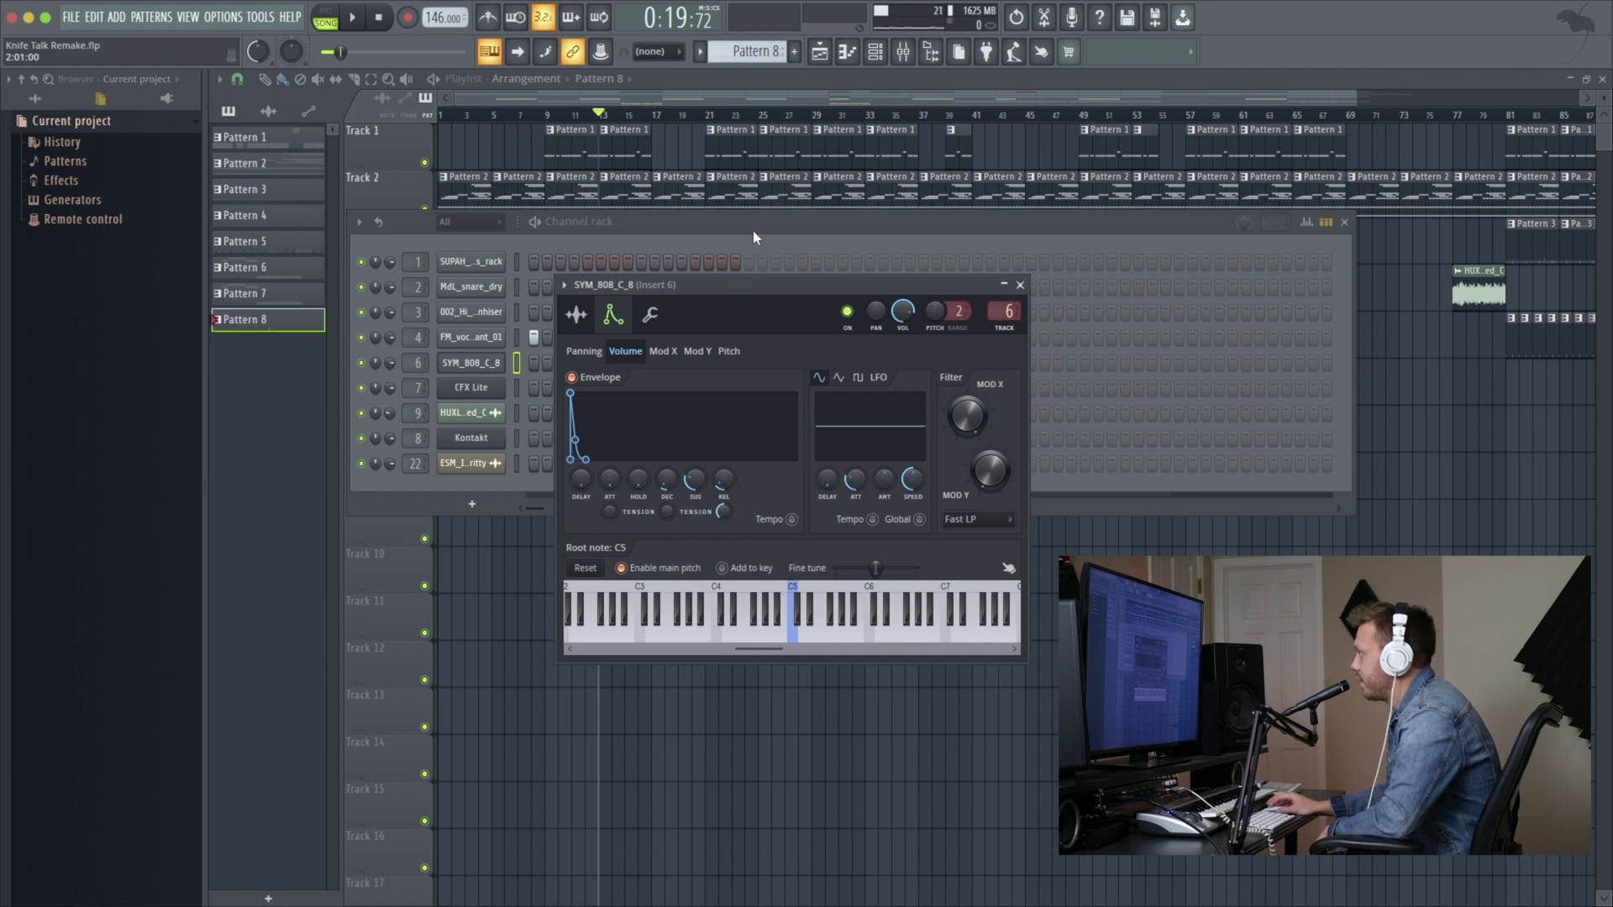
pyautogui.click(473, 387)
# - Look over CFX Lite, then inspect mixer inserts 6 and 7 before closing the mixer
pyautogui.moveTo(472, 204); pyautogui.dragTo(998, 243)
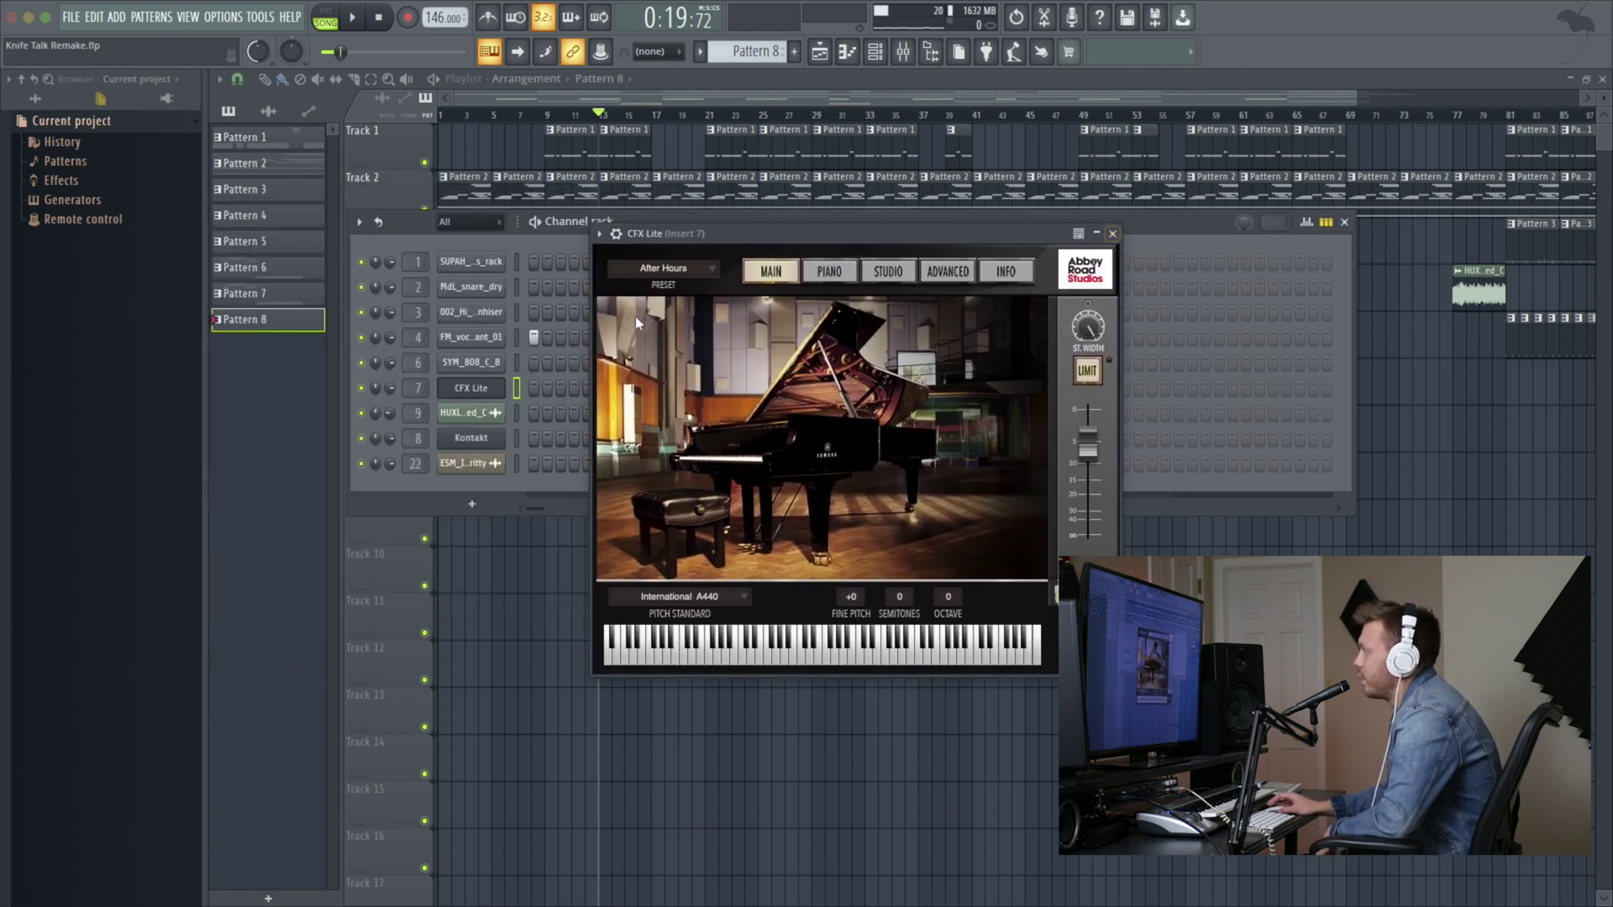
pyautogui.click(1113, 236)
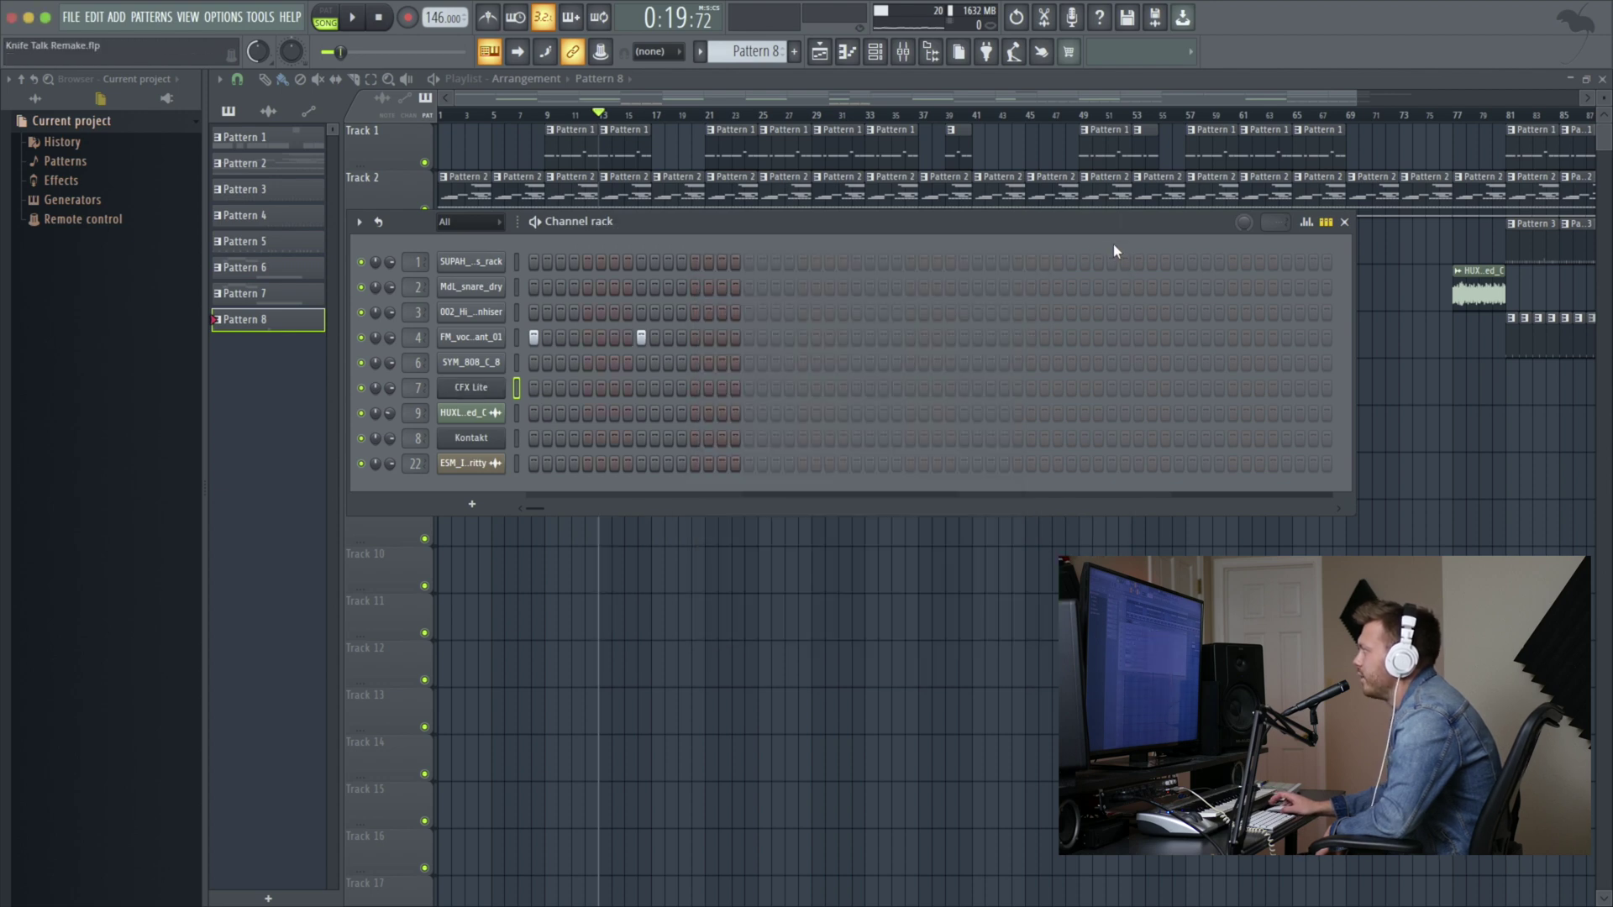
pyautogui.click(905, 57)
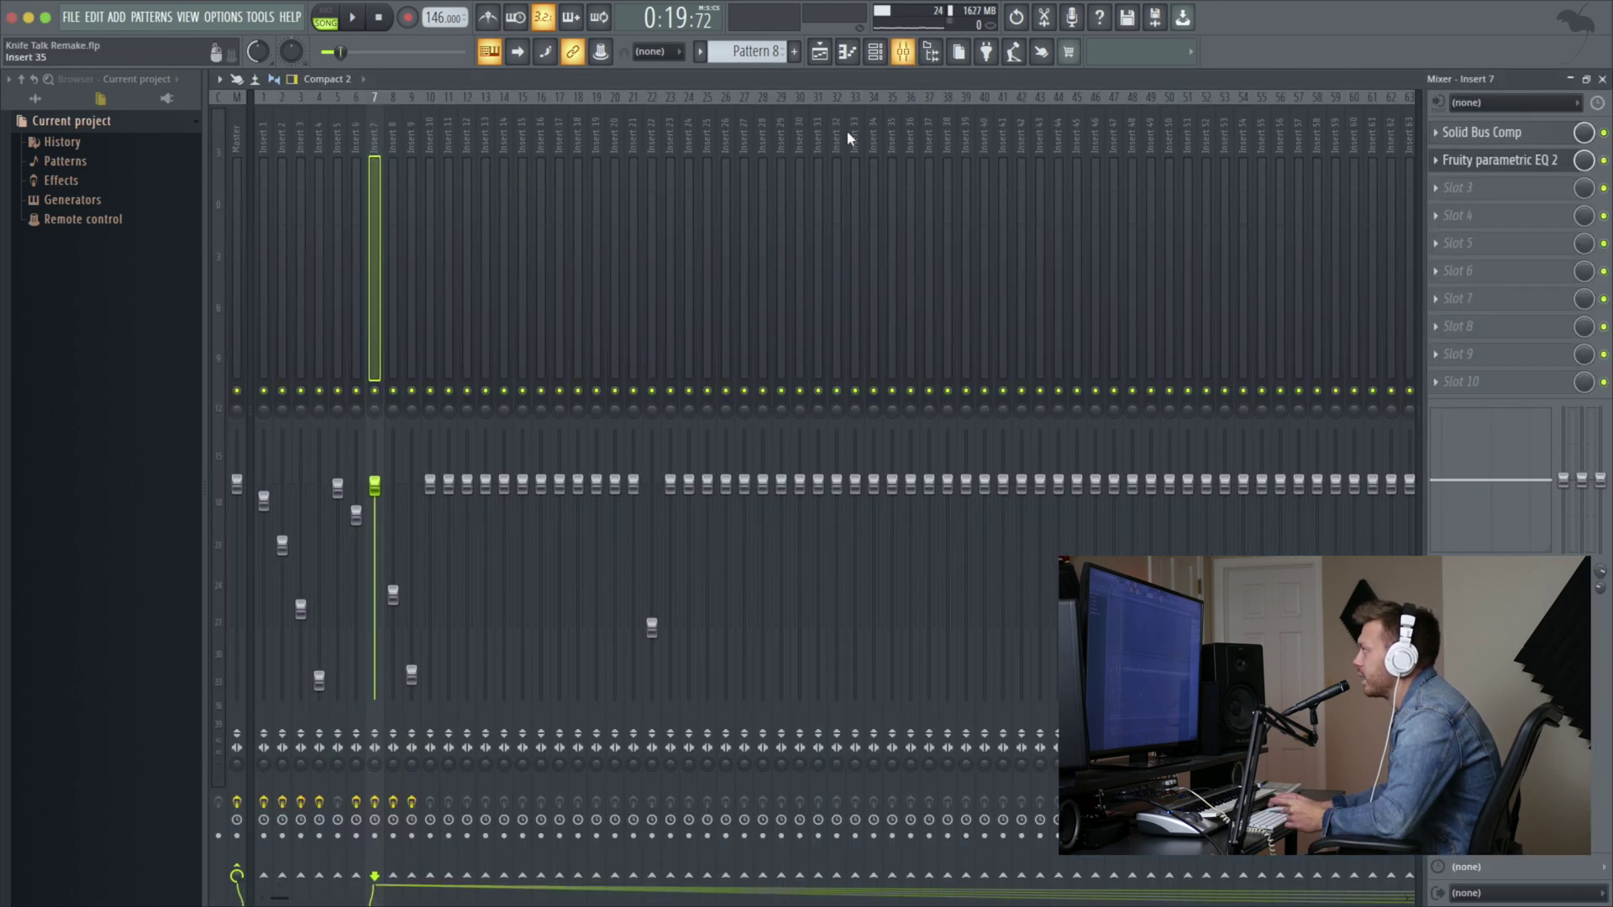
pyautogui.click(355, 144)
pyautogui.click(375, 134)
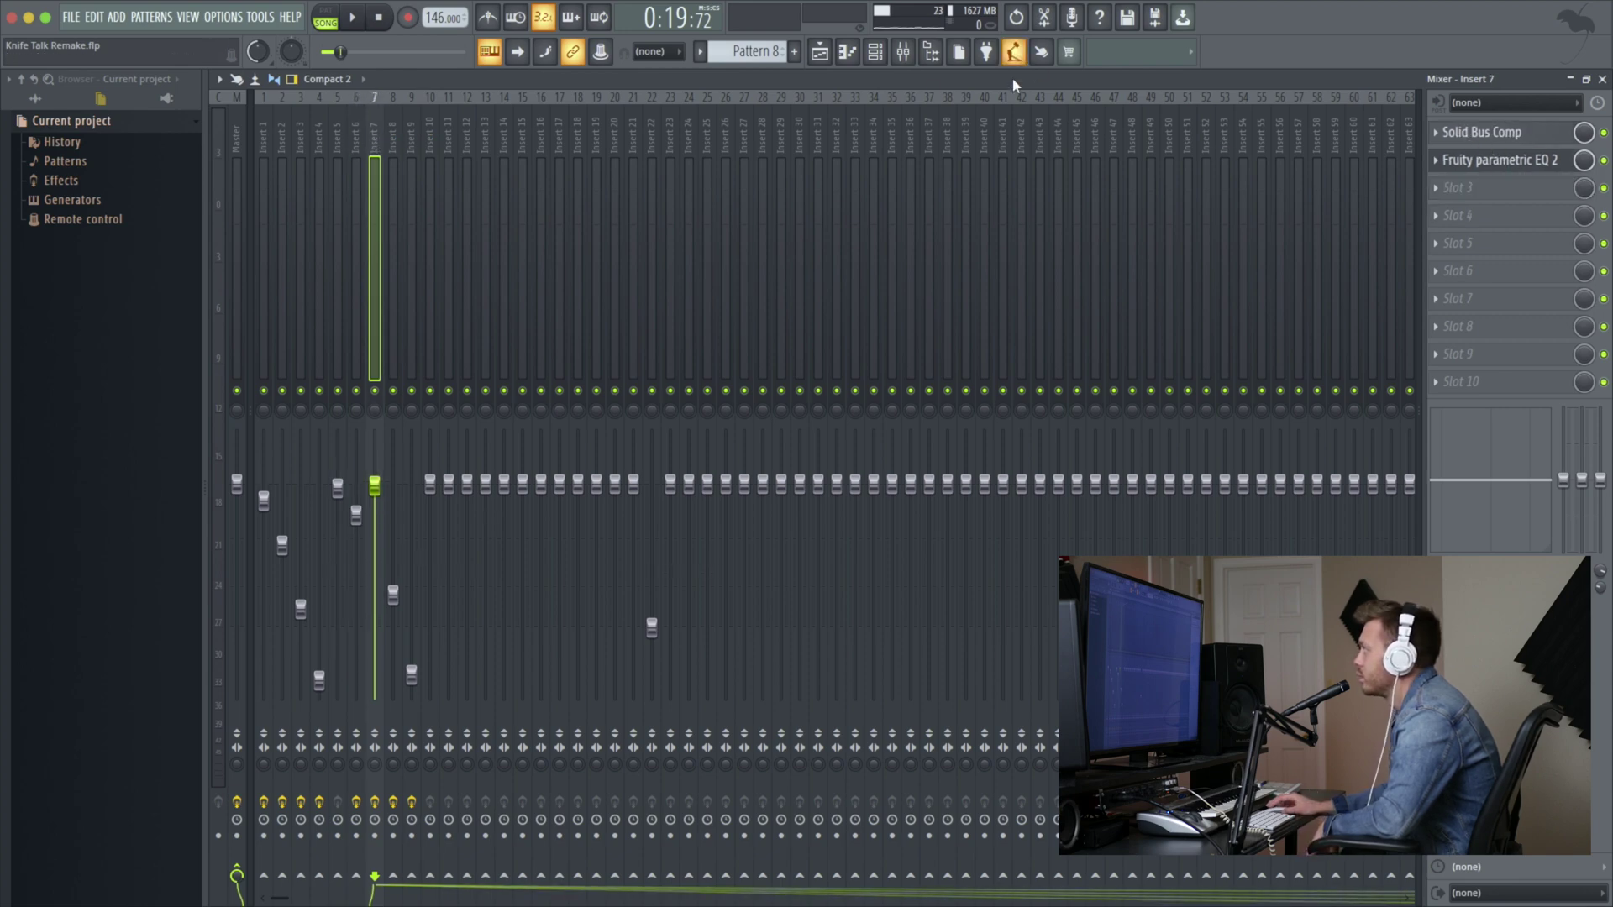
pyautogui.click(903, 52)
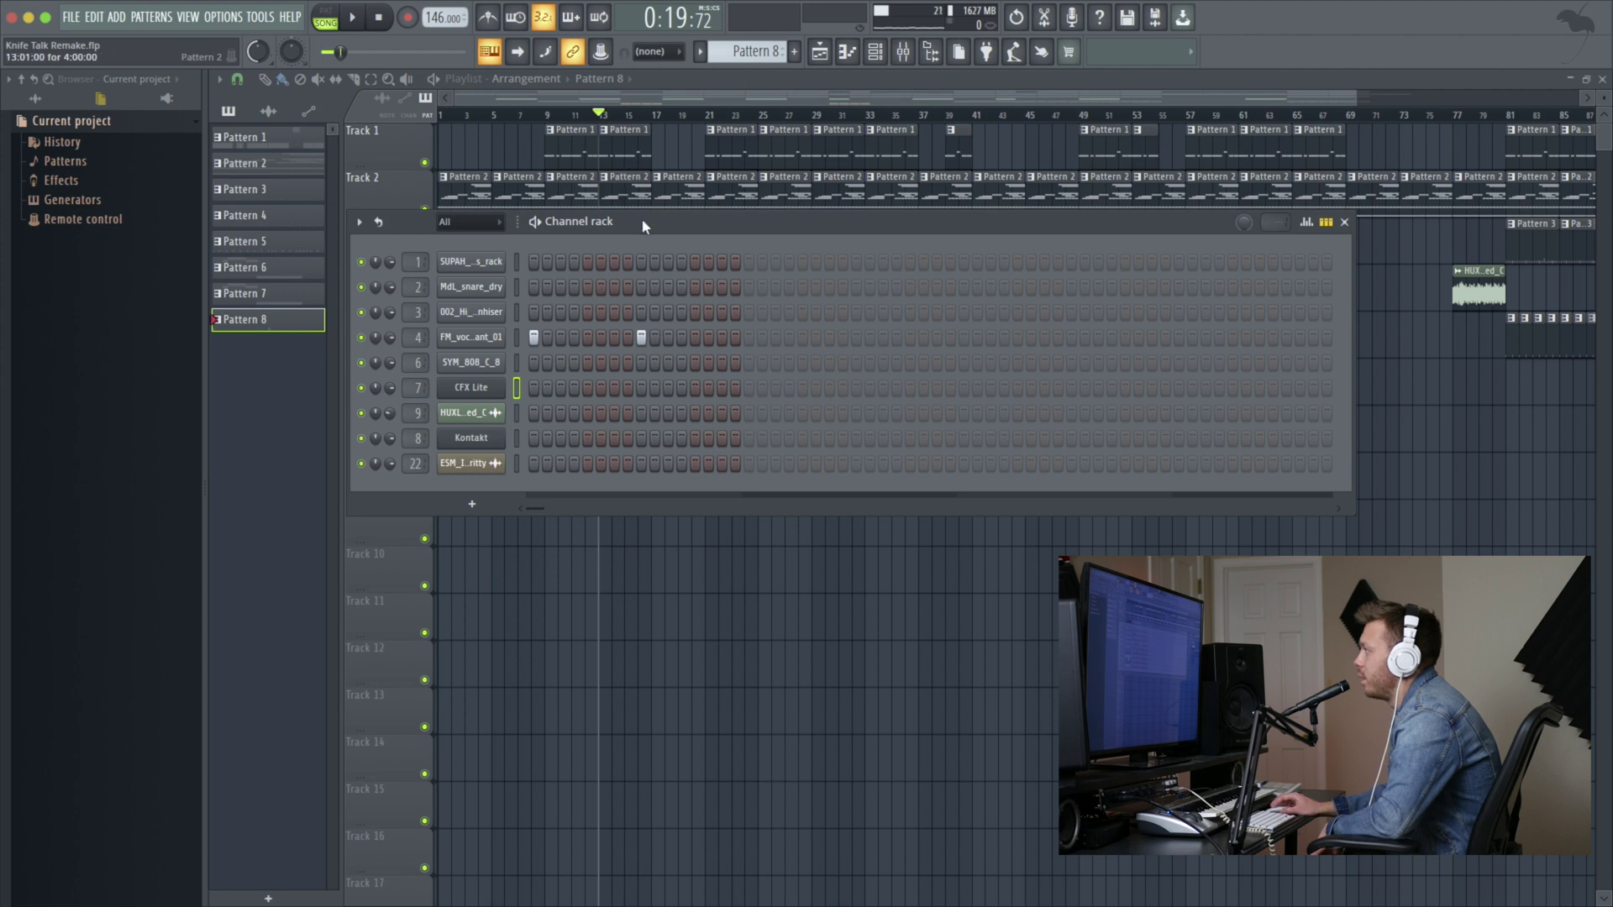
# - Check the HUXLEY string settings and insert 9 effects, then the ESM_Iconic_Crackle settings
pyautogui.moveTo(645, 227); pyautogui.dragTo(581, 451)
pyautogui.click(398, 646)
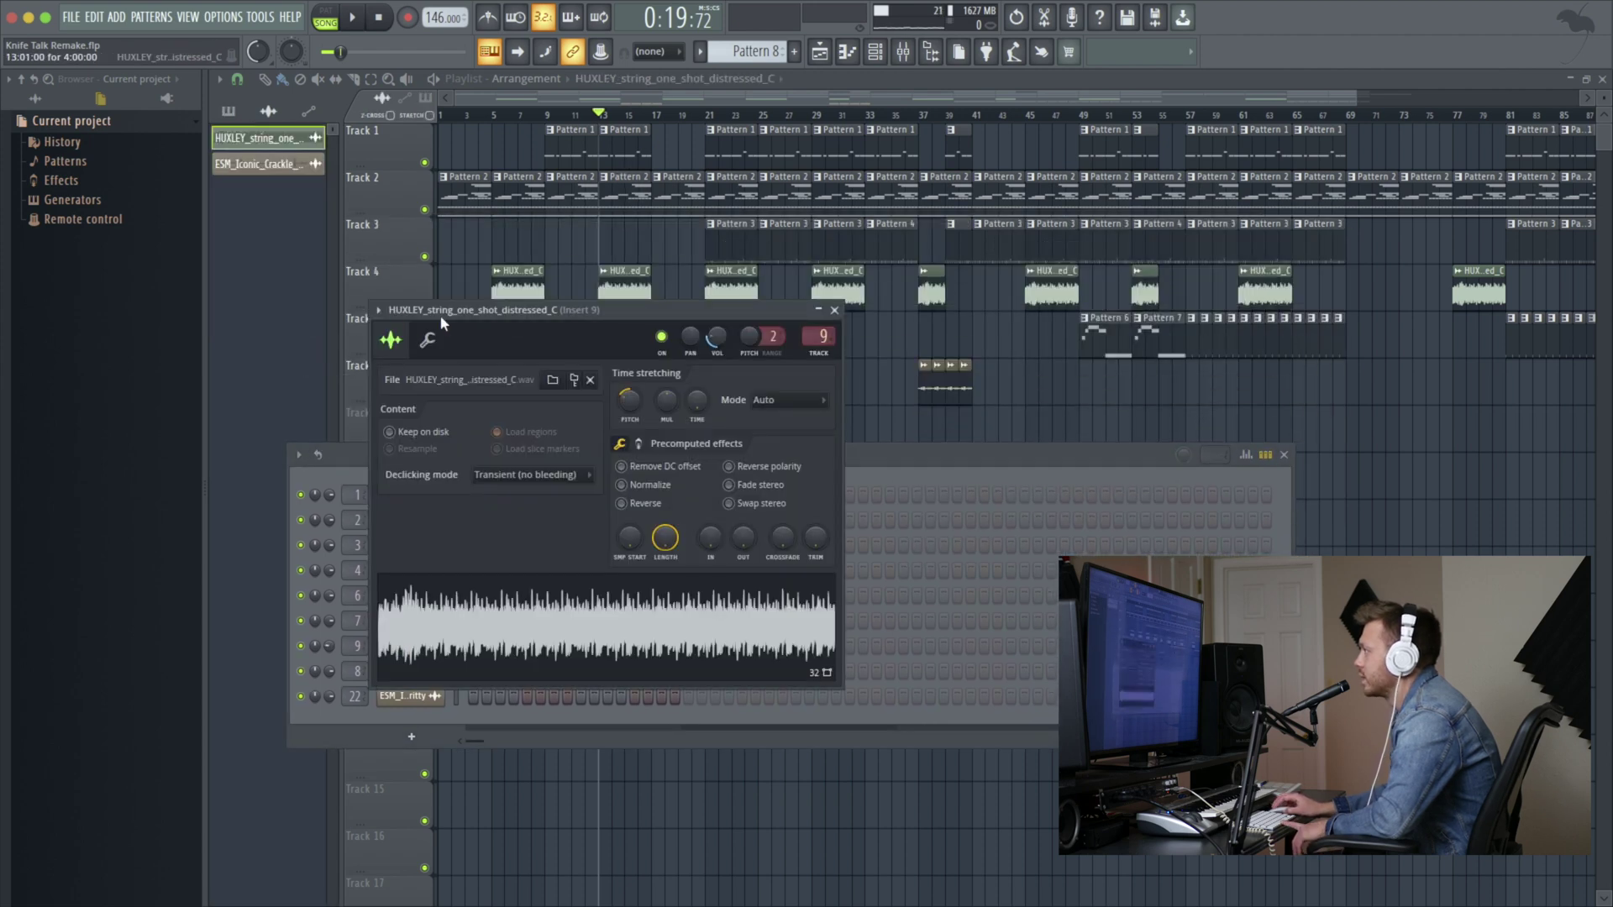
pyautogui.moveTo(622, 310); pyautogui.dragTo(643, 257)
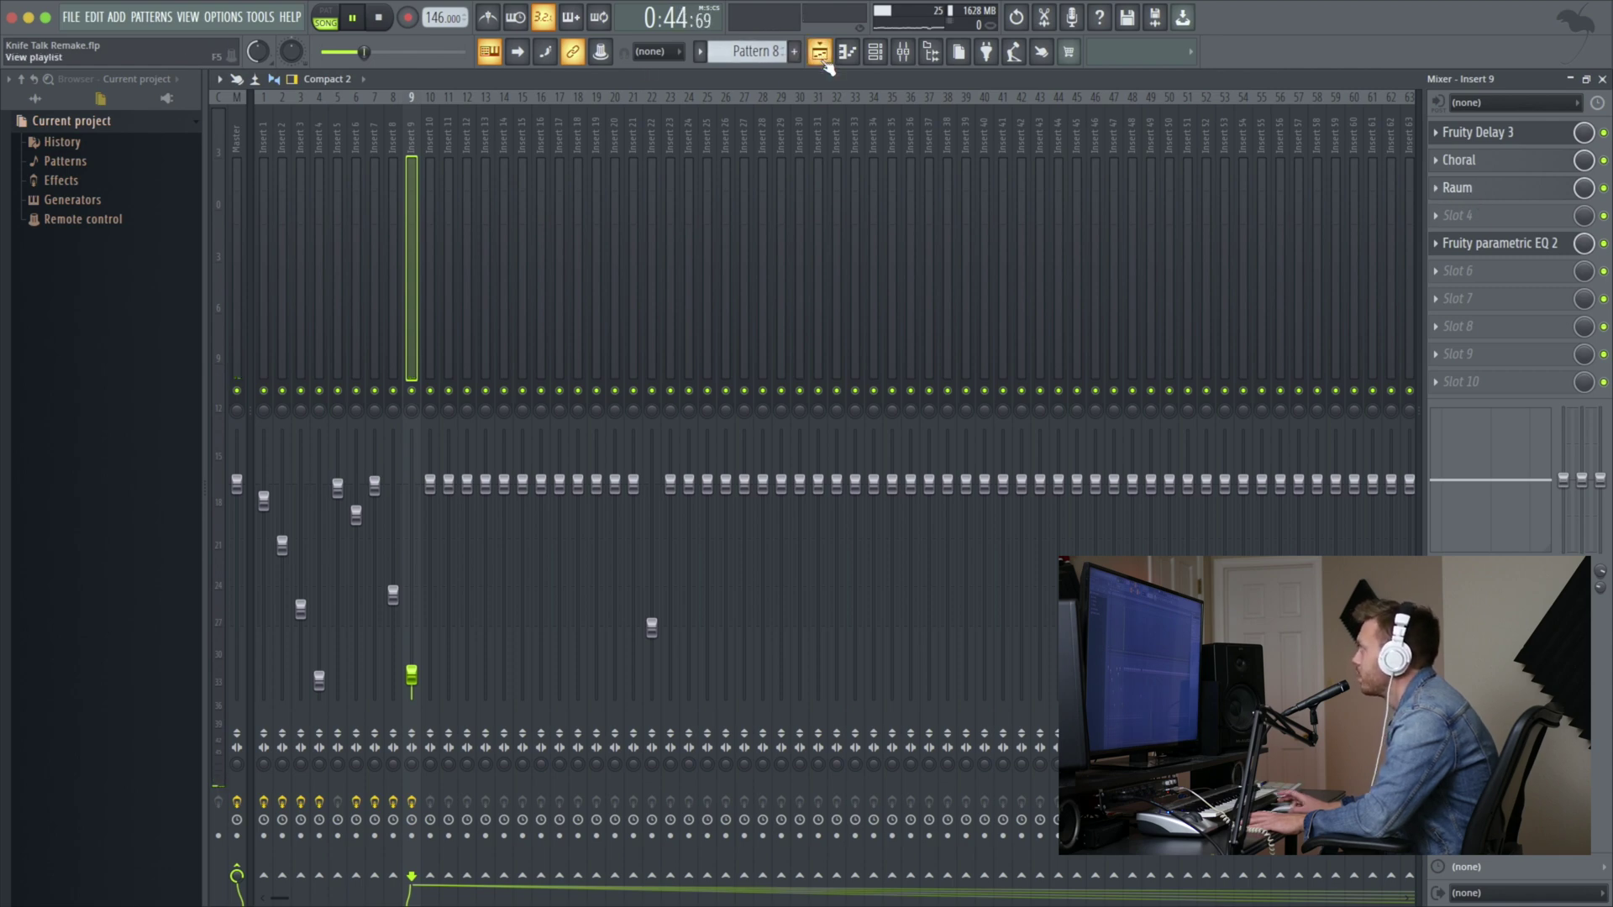
pyautogui.click(823, 56)
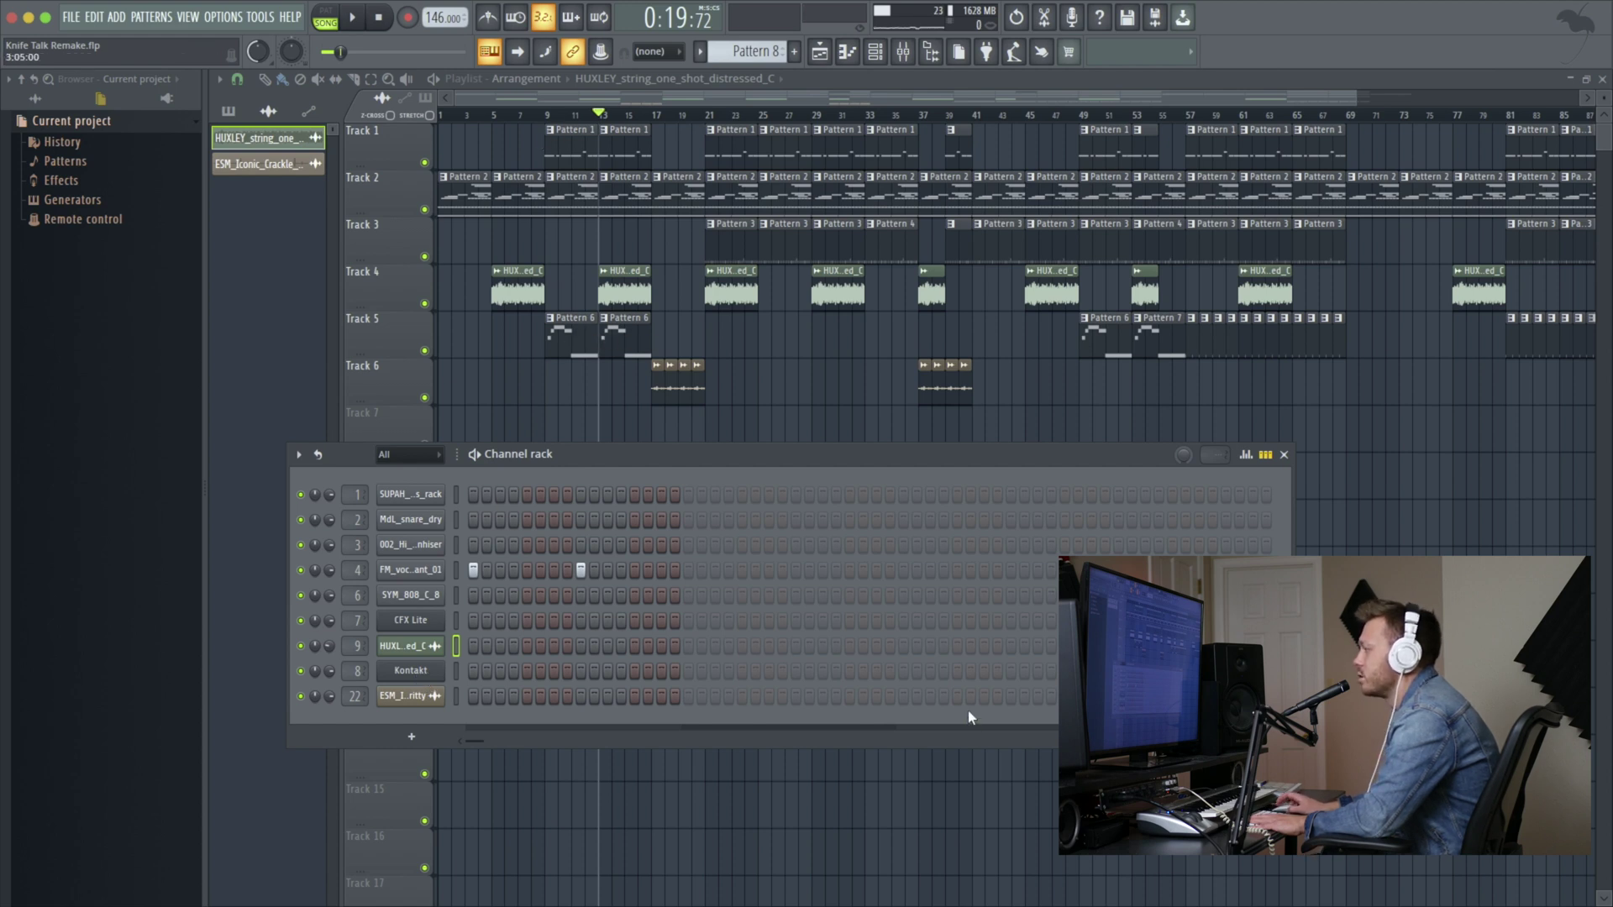
pyautogui.click(426, 698)
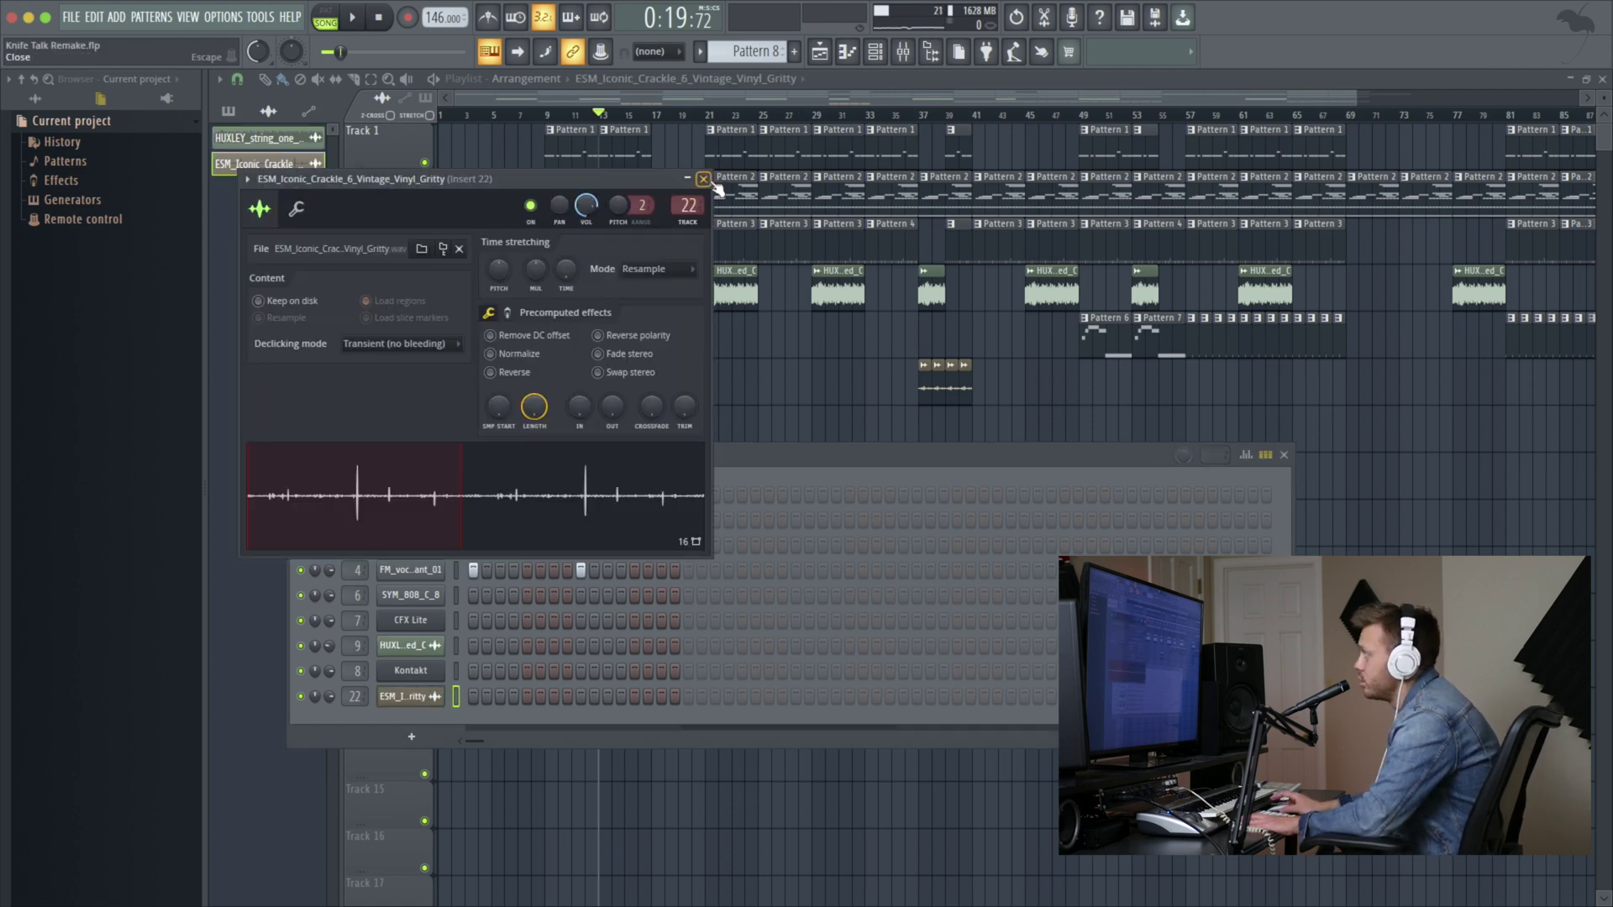
pyautogui.click(685, 96)
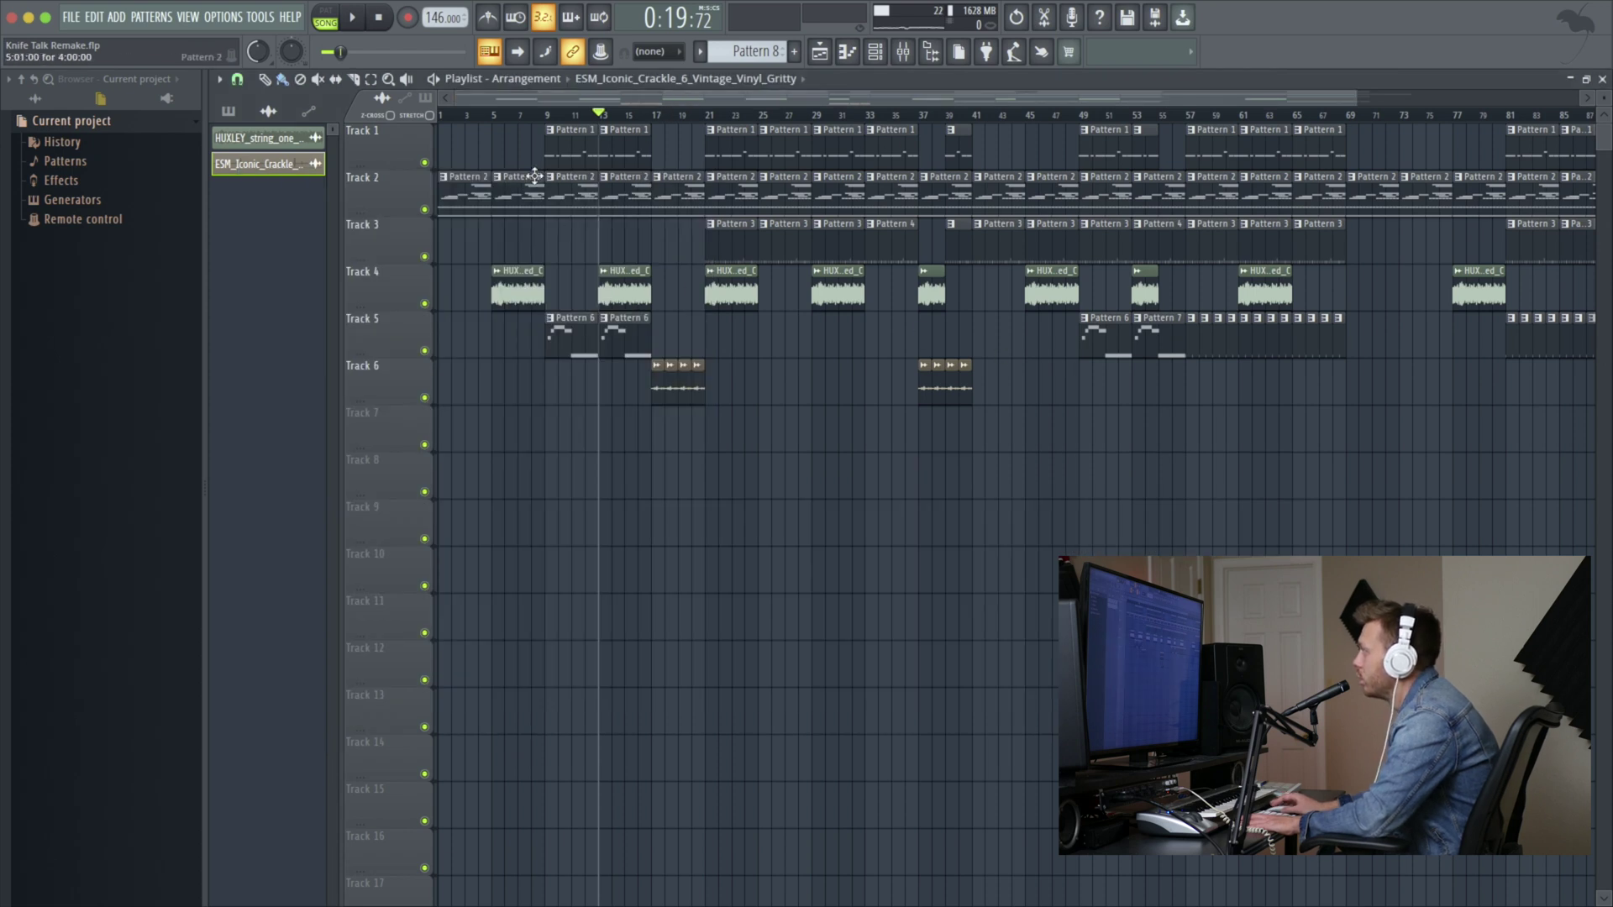
# - Move the song position to bar 17, open Pattern 2 in the piano roll and play it
pyautogui.moveTo(700, 118); pyautogui.dragTo(654, 122)
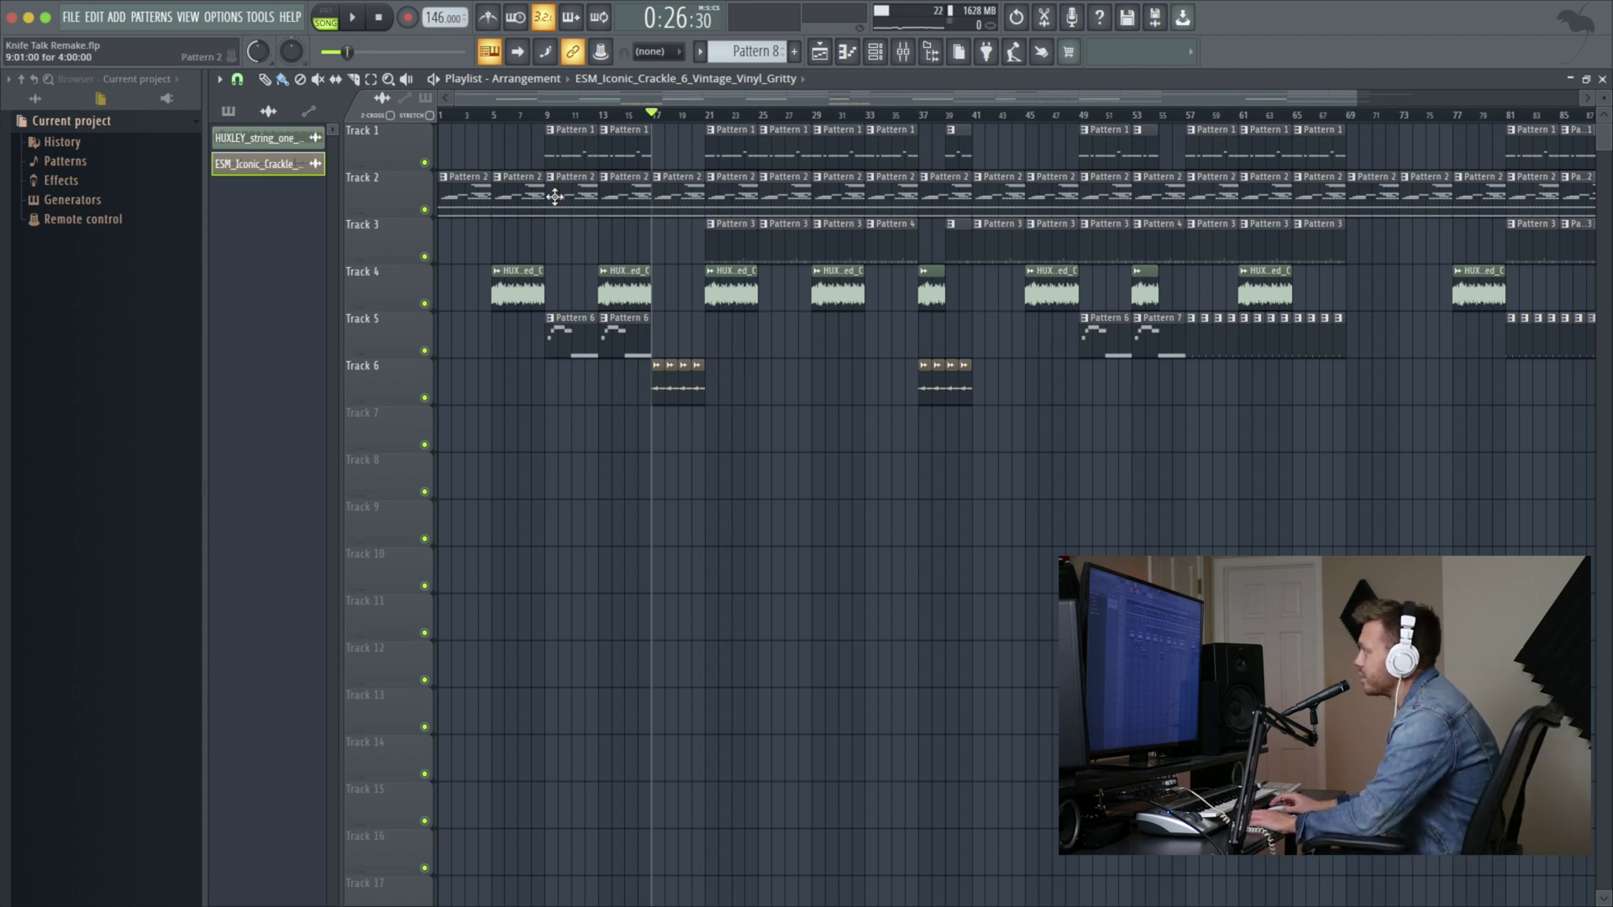
pyautogui.doubleClick(475, 193)
pyautogui.moveTo(792, 100); pyautogui.dragTo(274, 95)
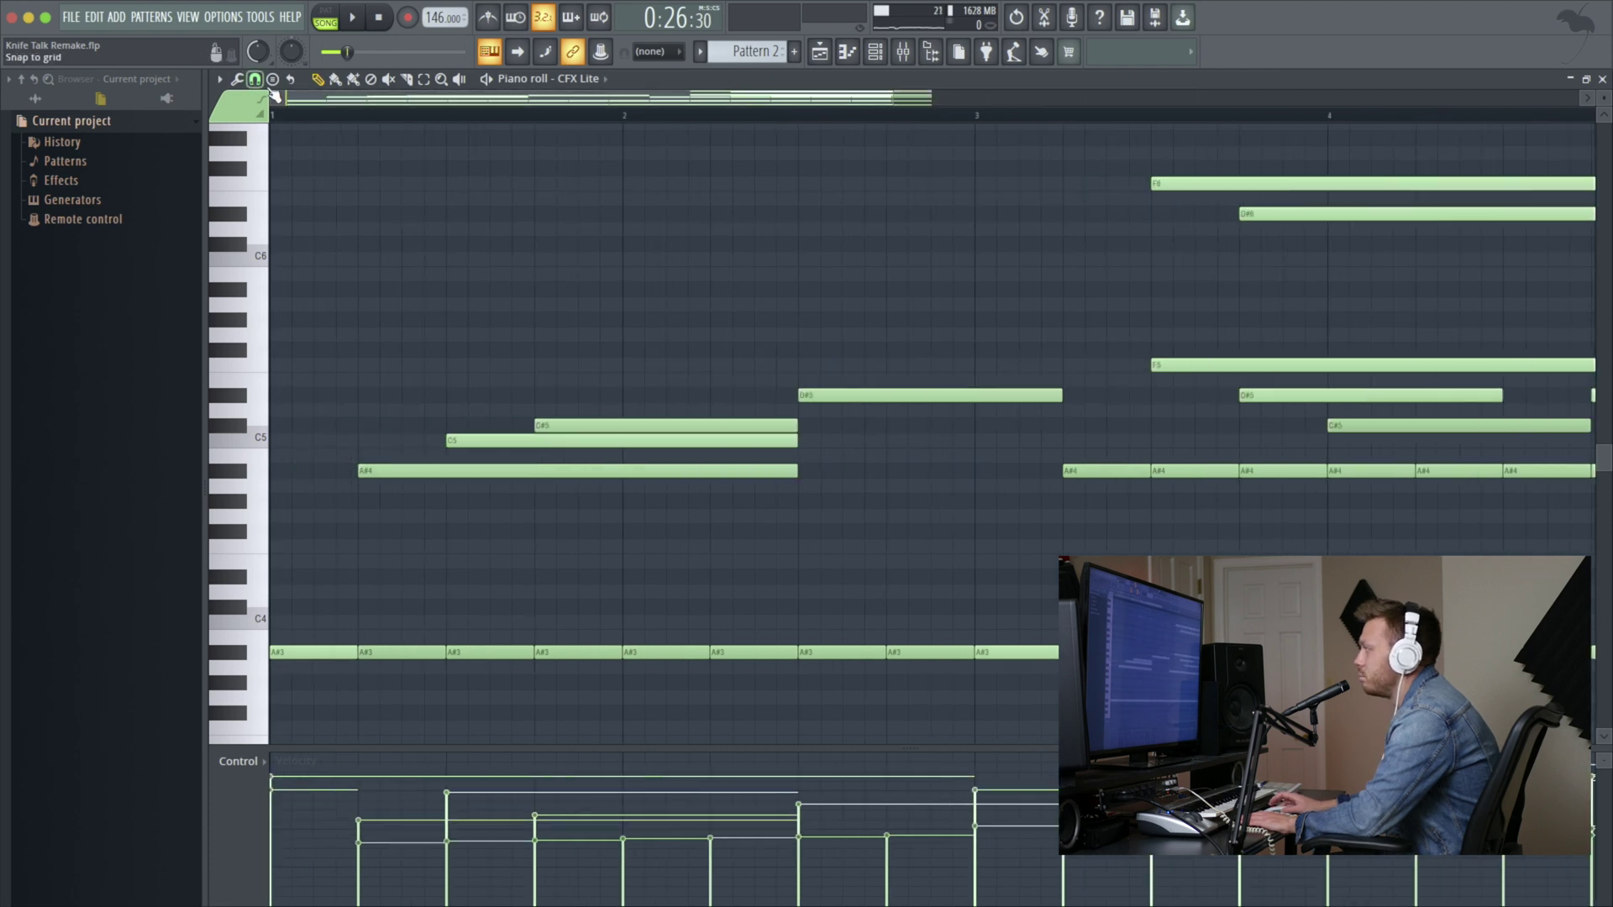
pyautogui.scroll(-3, 1560, 209)
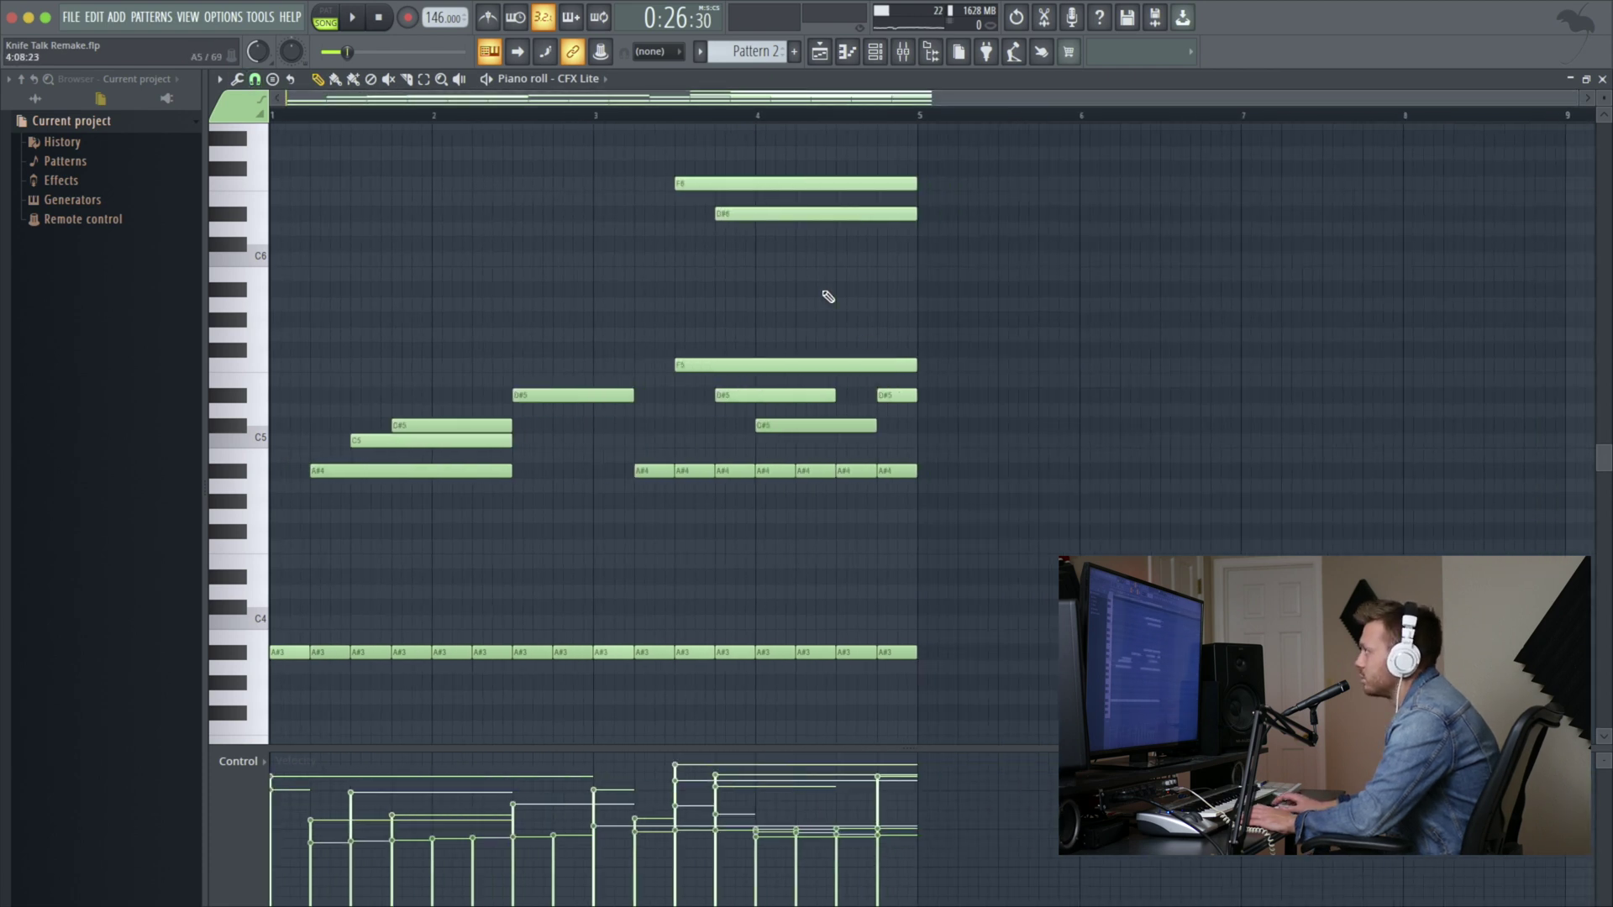
pyautogui.press('space')
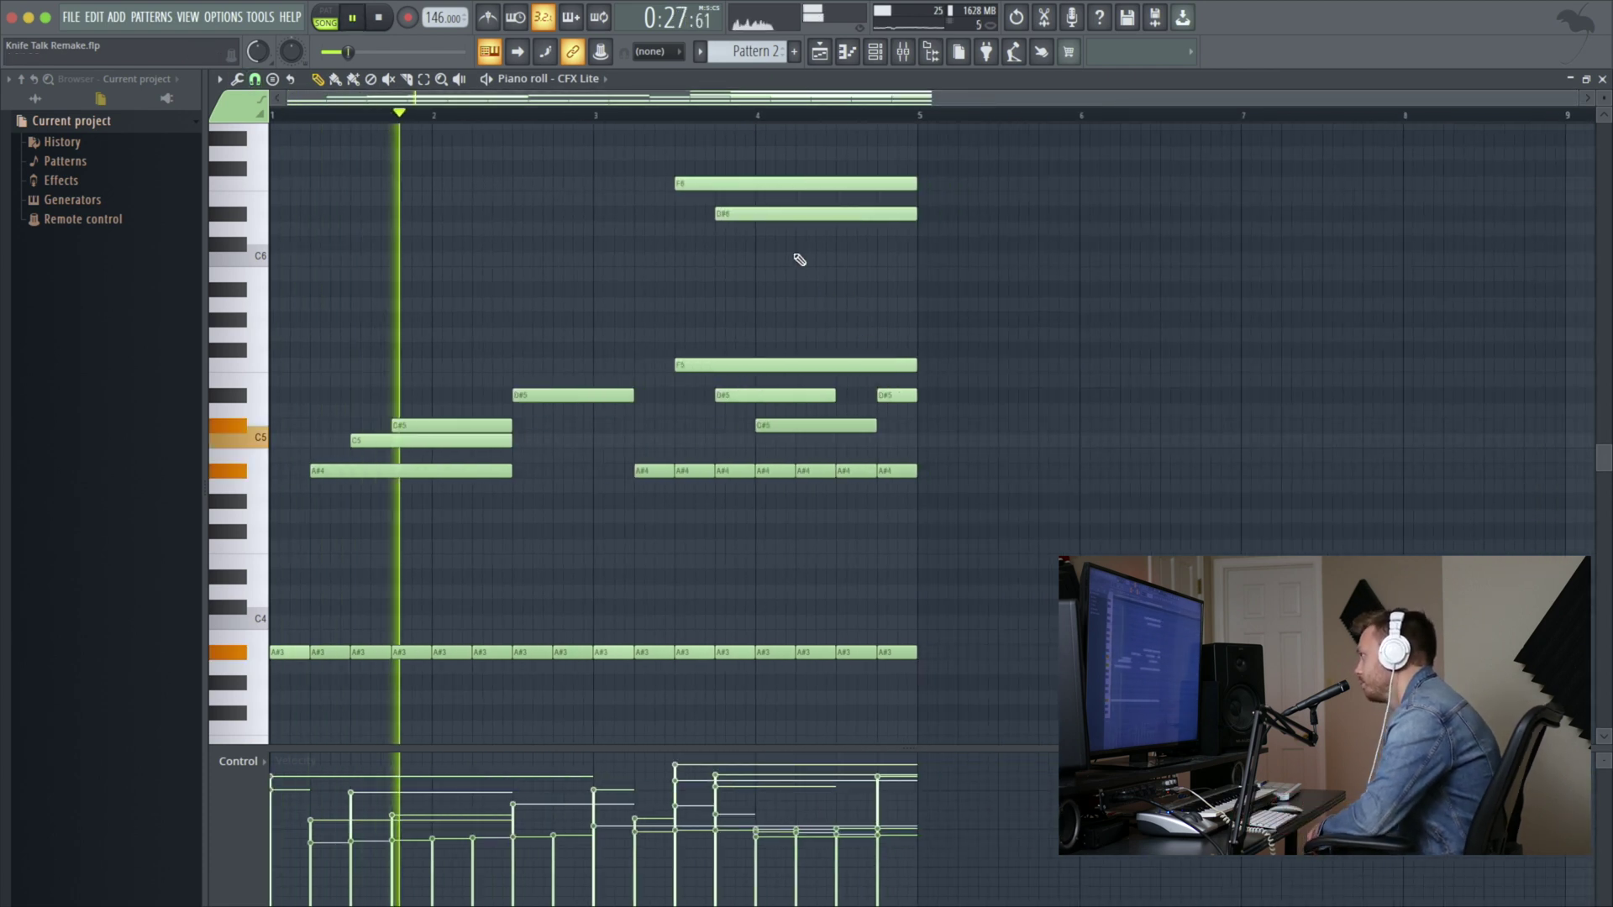
# - Scroll through the pattern's notes, then close the piano roll to return to the playlist
pyautogui.scroll(-5, 795, 256)
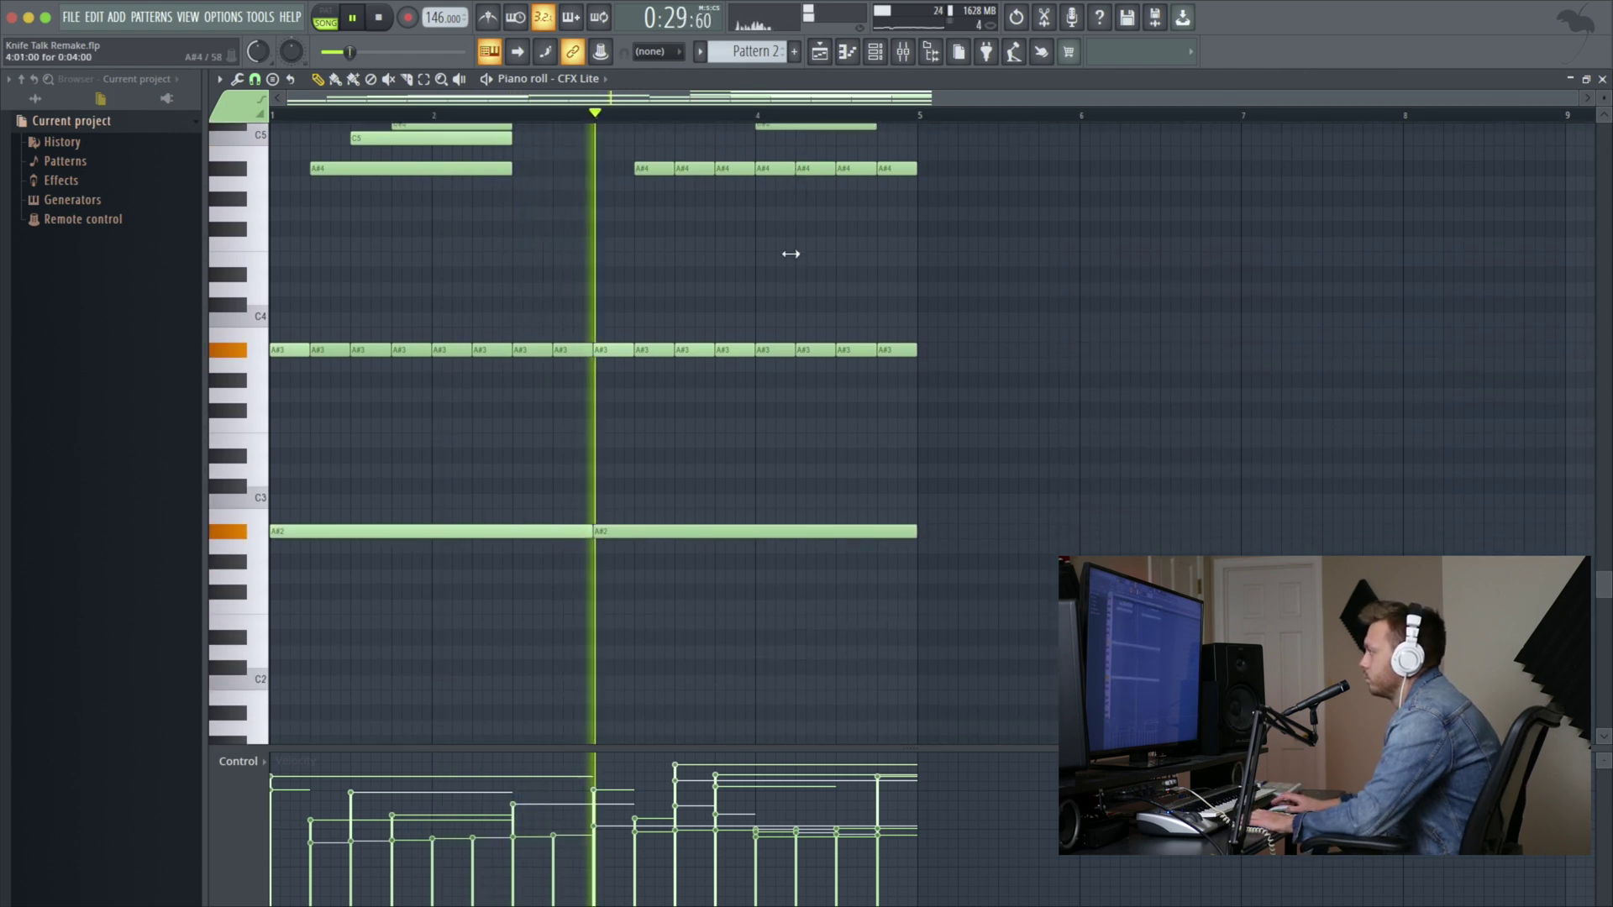
pyautogui.scroll(7, 791, 254)
pyautogui.scroll(-2, 796, 259)
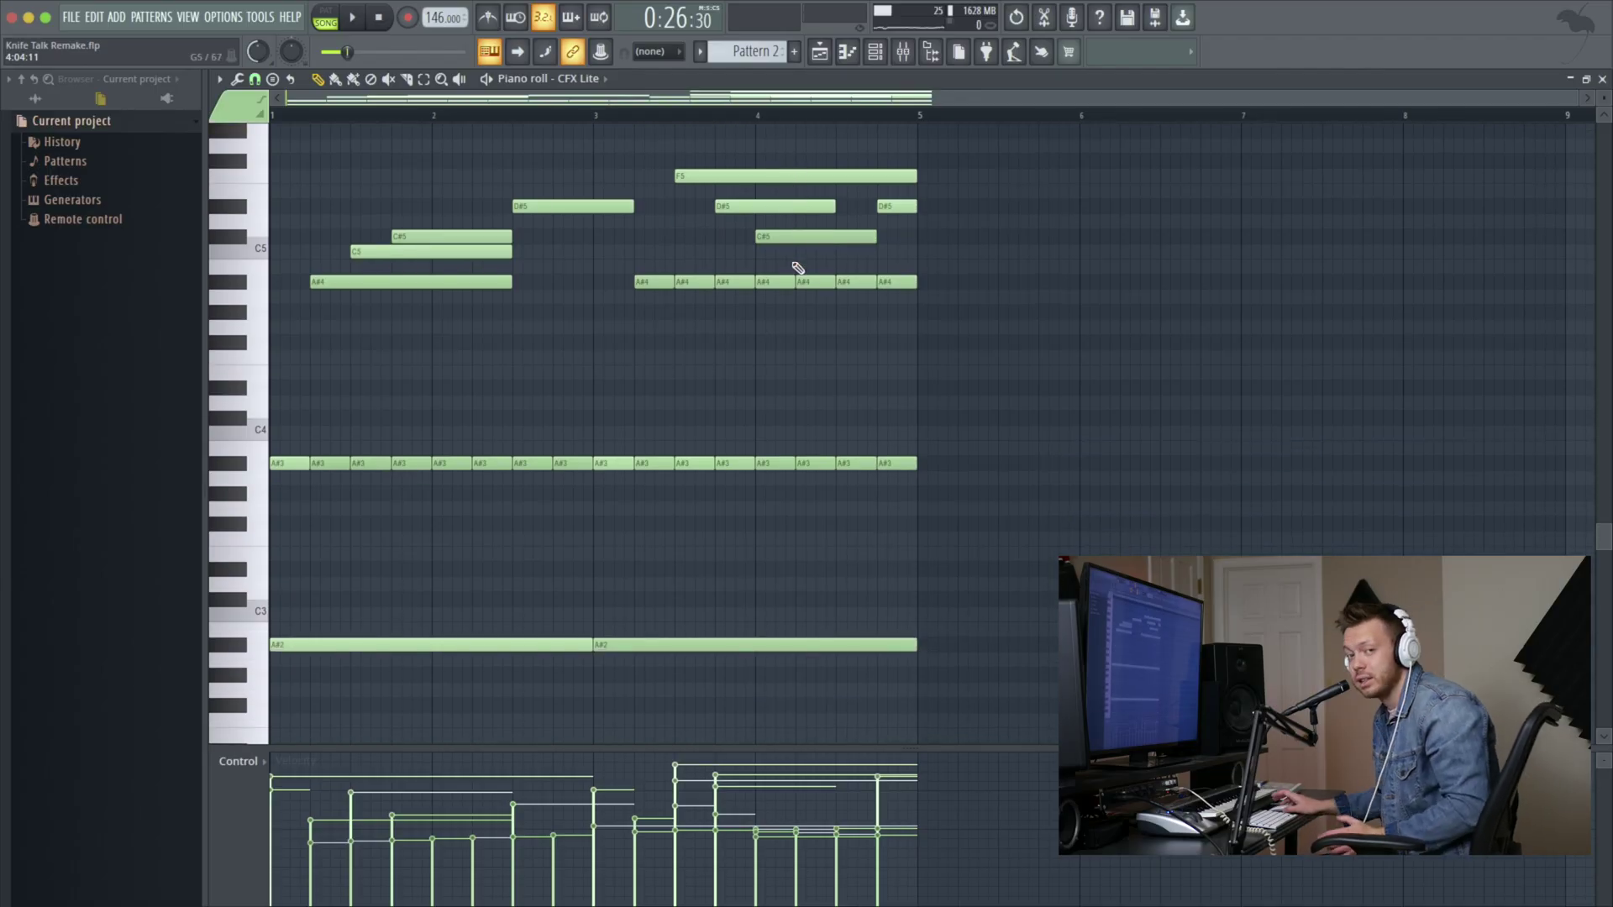
pyautogui.scroll(-3, 683, 640)
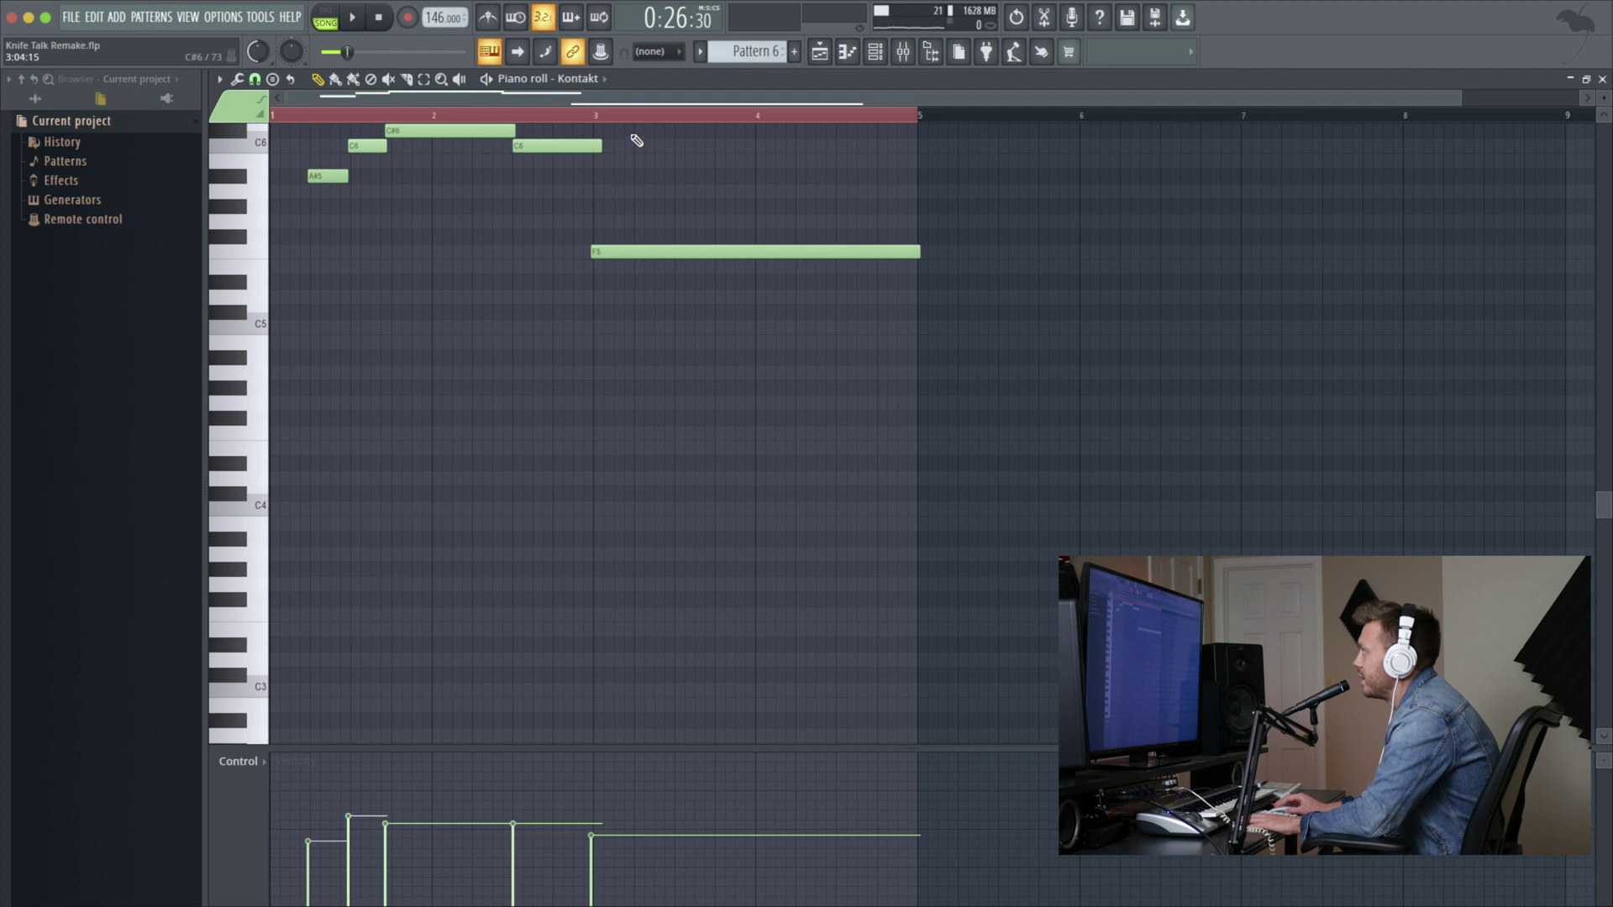
pyautogui.scroll(5, 482, 249)
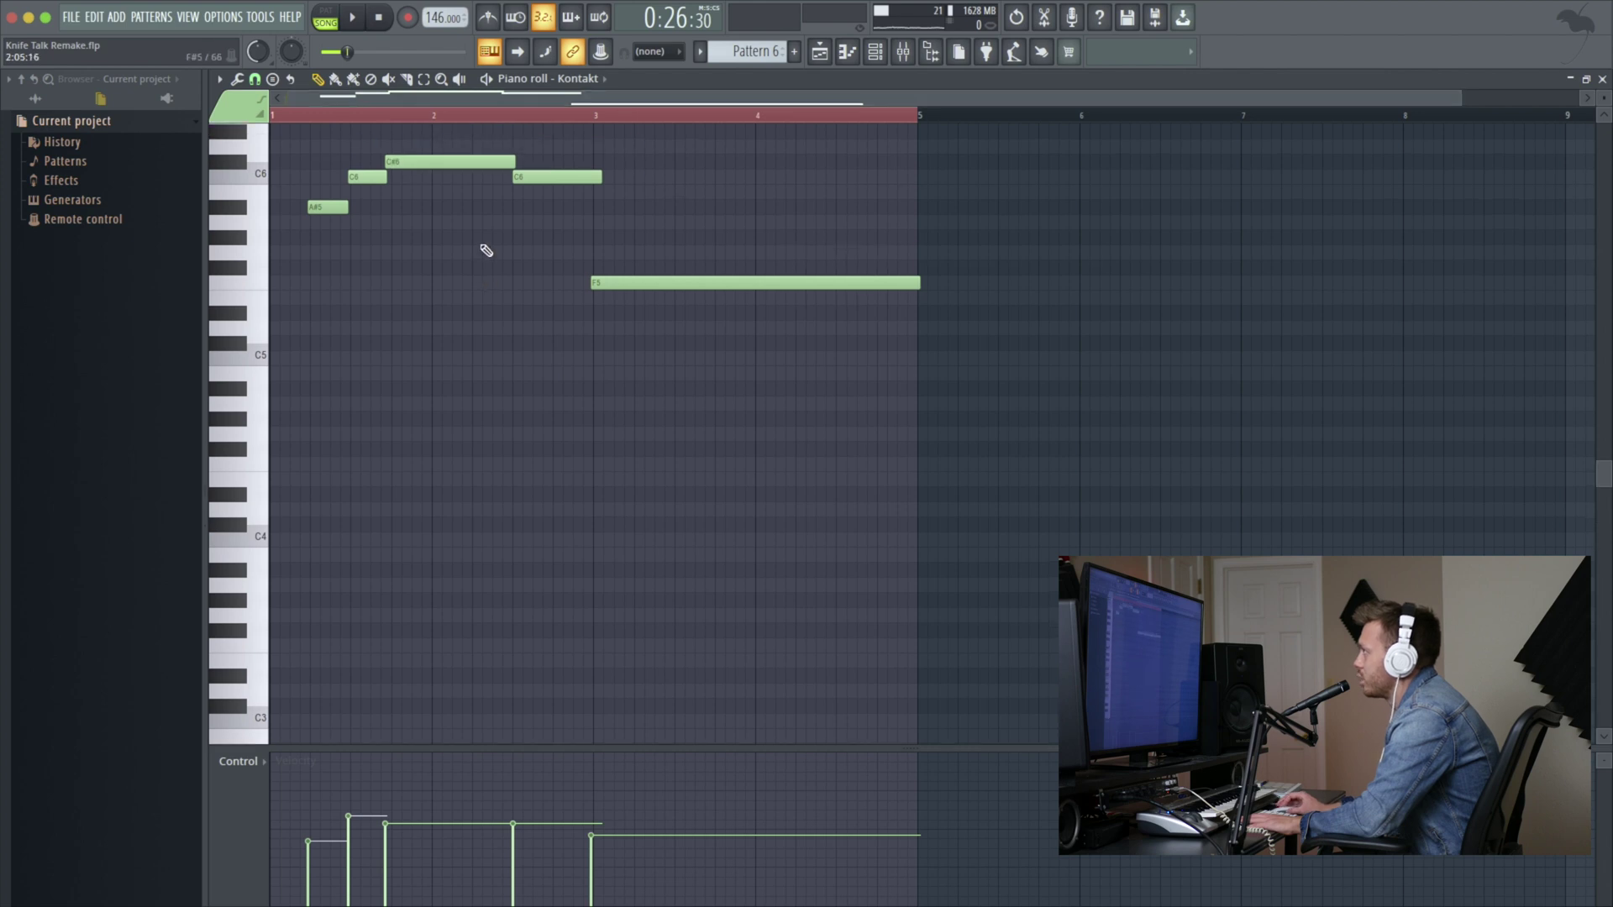
pyautogui.click(871, 54)
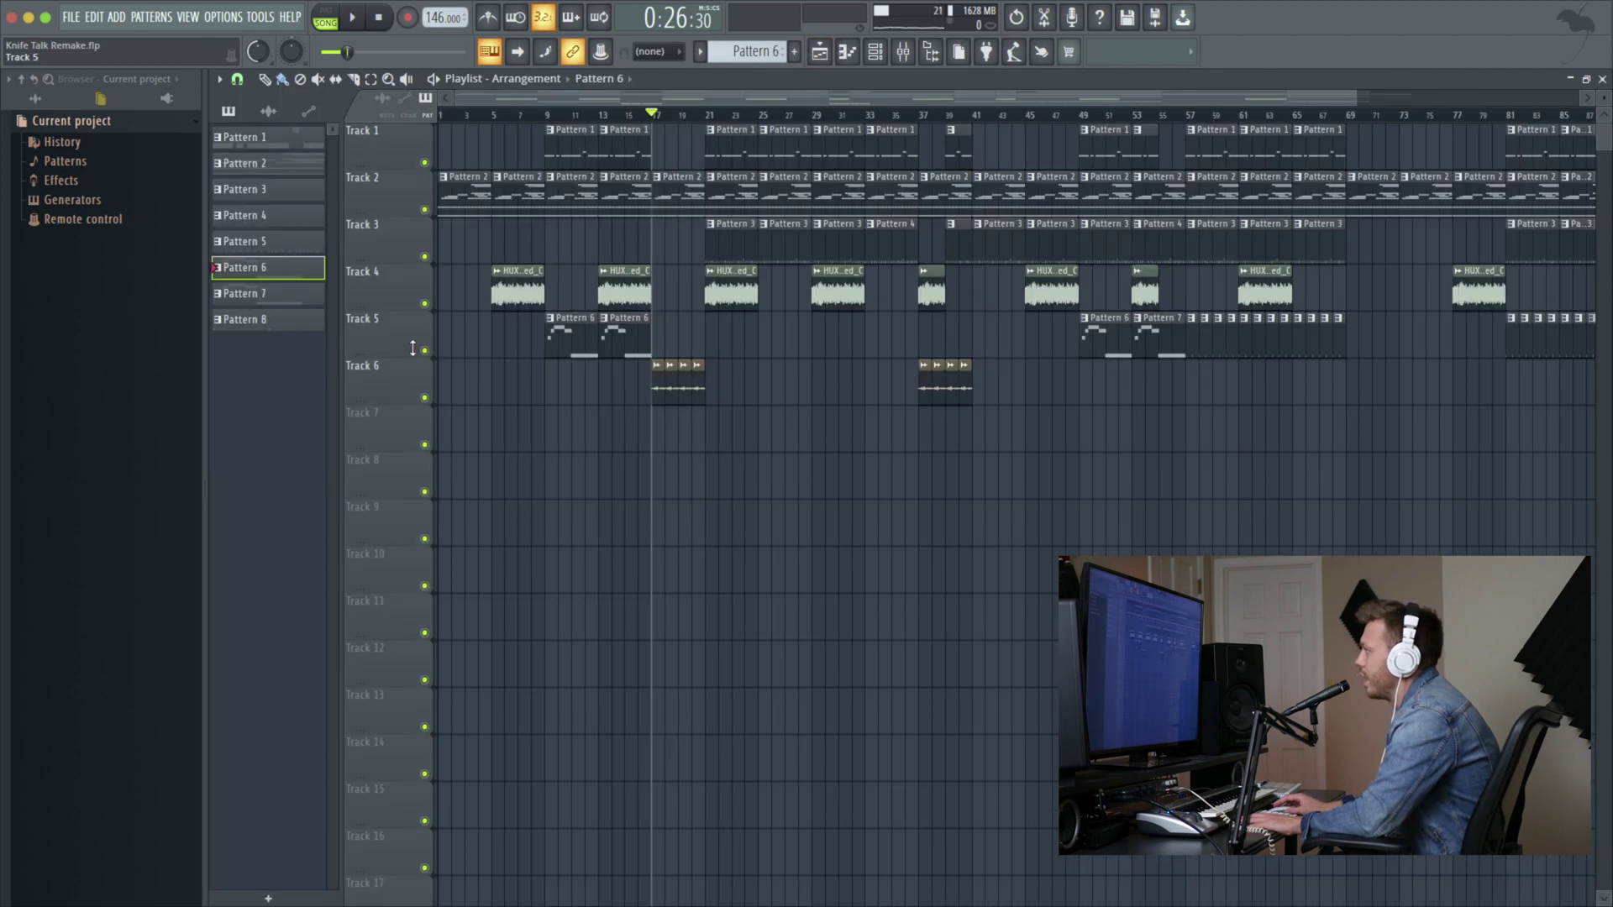
pyautogui.rightClick(425, 351)
pyautogui.click(550, 115)
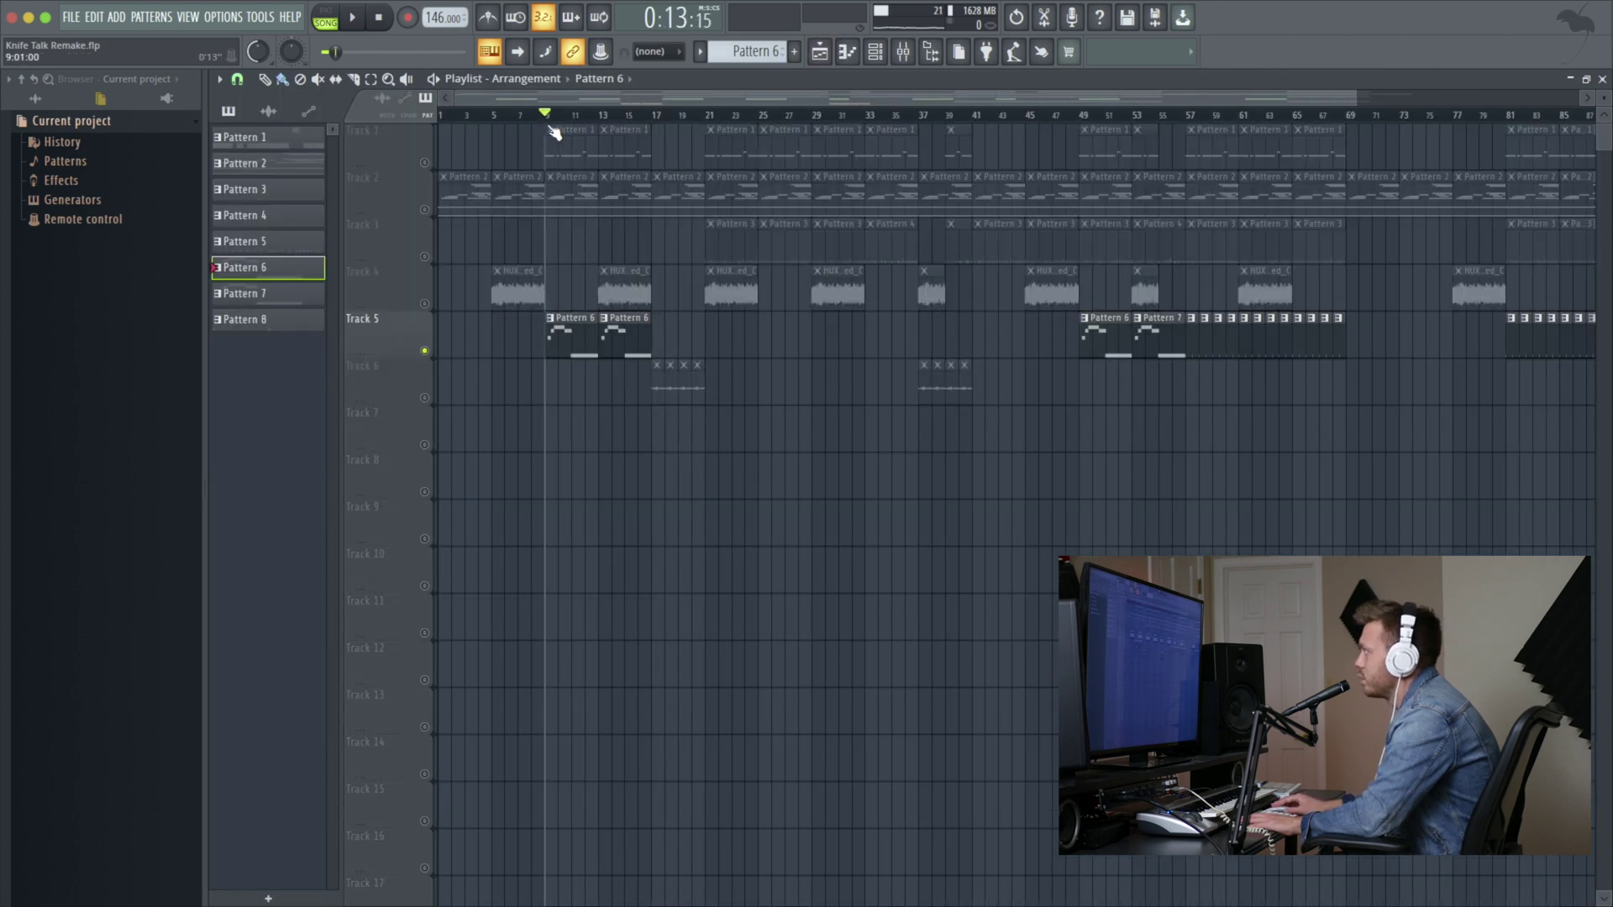
pyautogui.press('space')
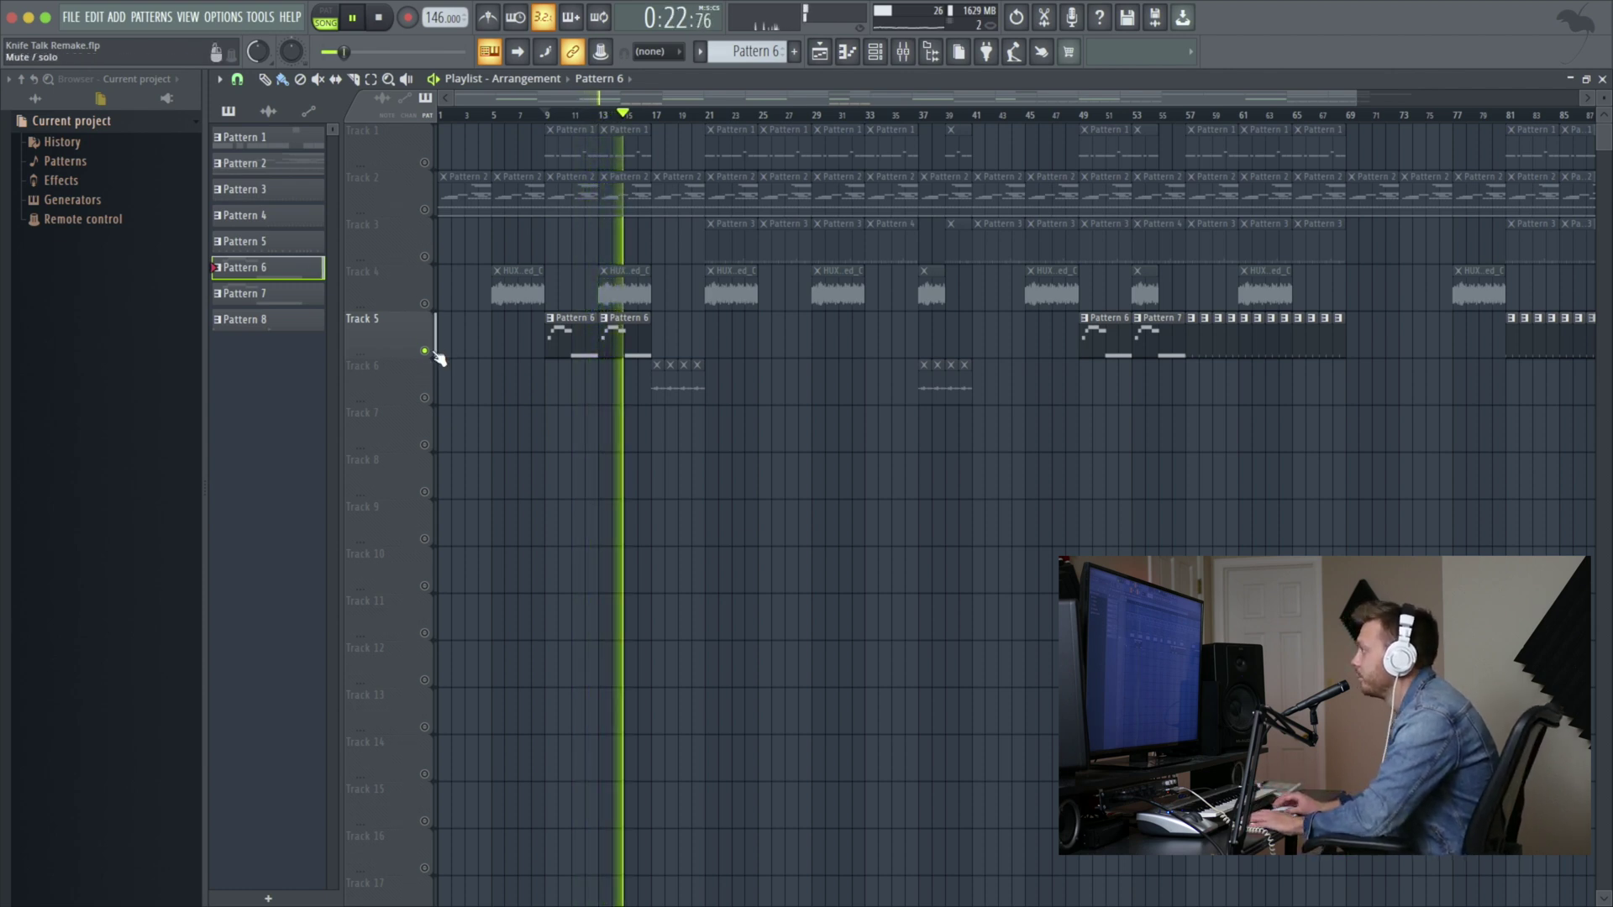
pyautogui.click(425, 351)
pyautogui.press('space')
pyautogui.rightClick(427, 162)
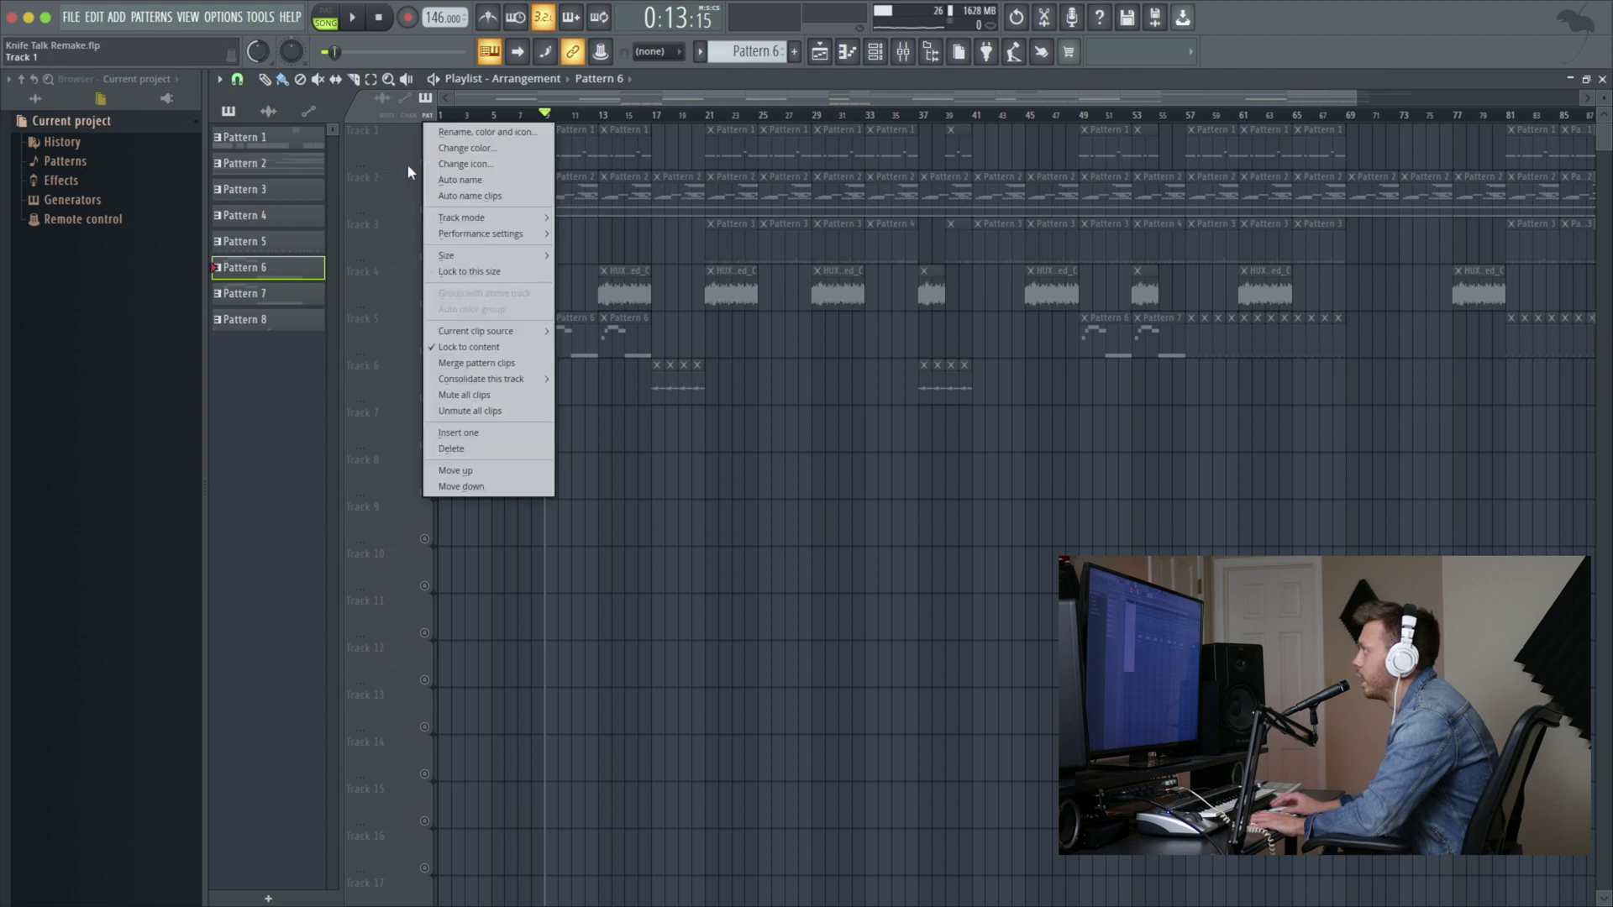
pyautogui.click(430, 162)
pyautogui.press('space')
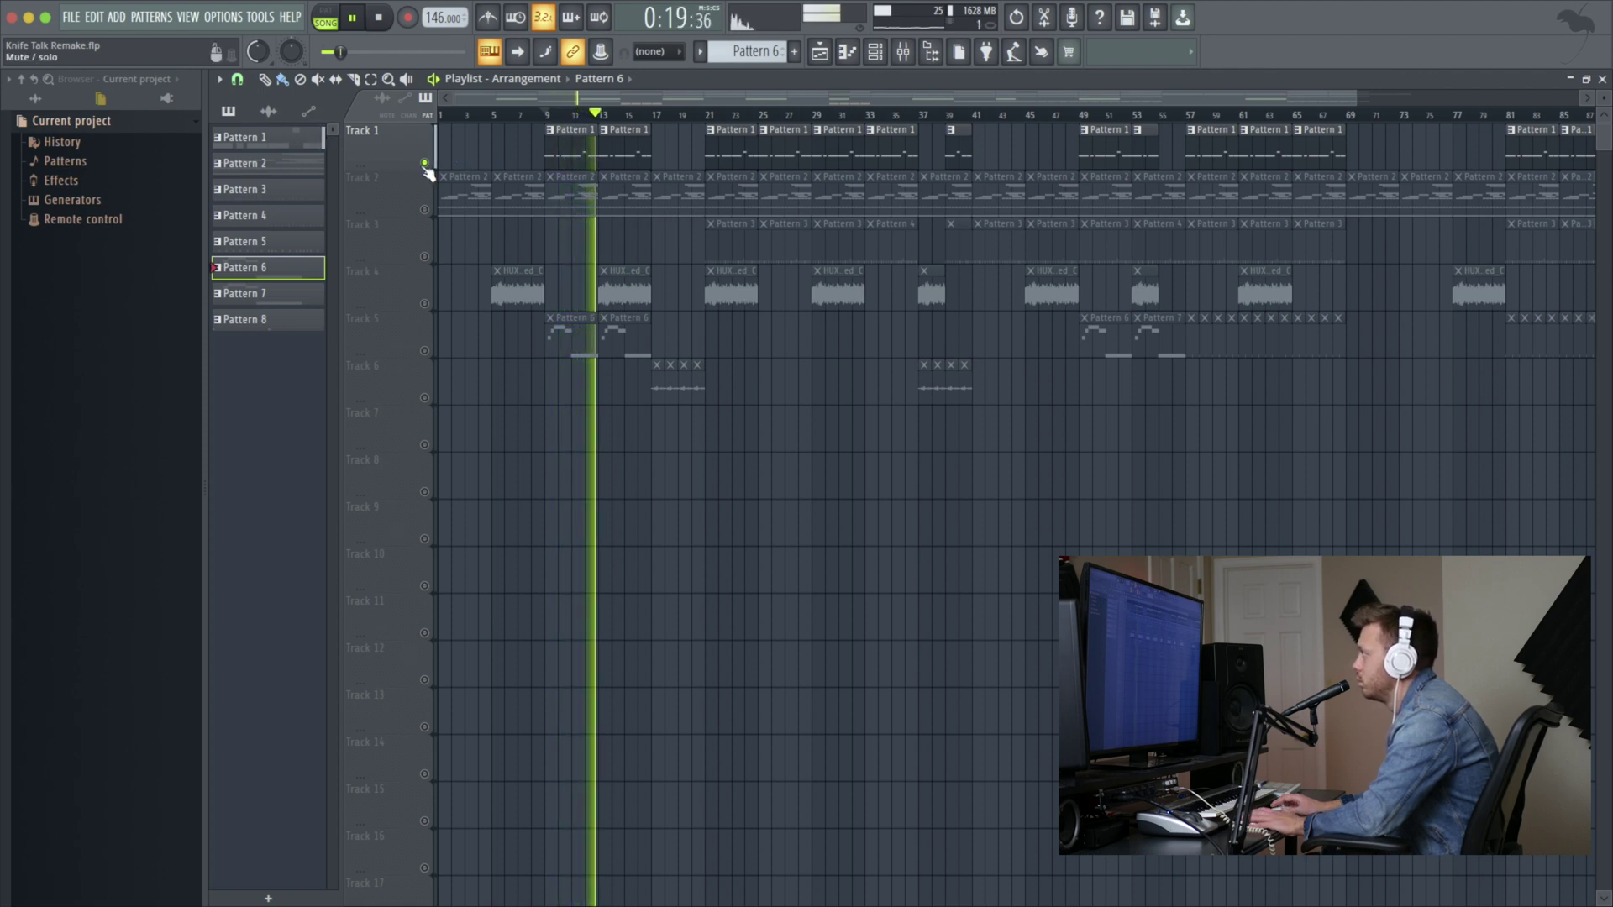
pyautogui.press('space')
pyautogui.rightClick(424, 162)
pyautogui.click(654, 115)
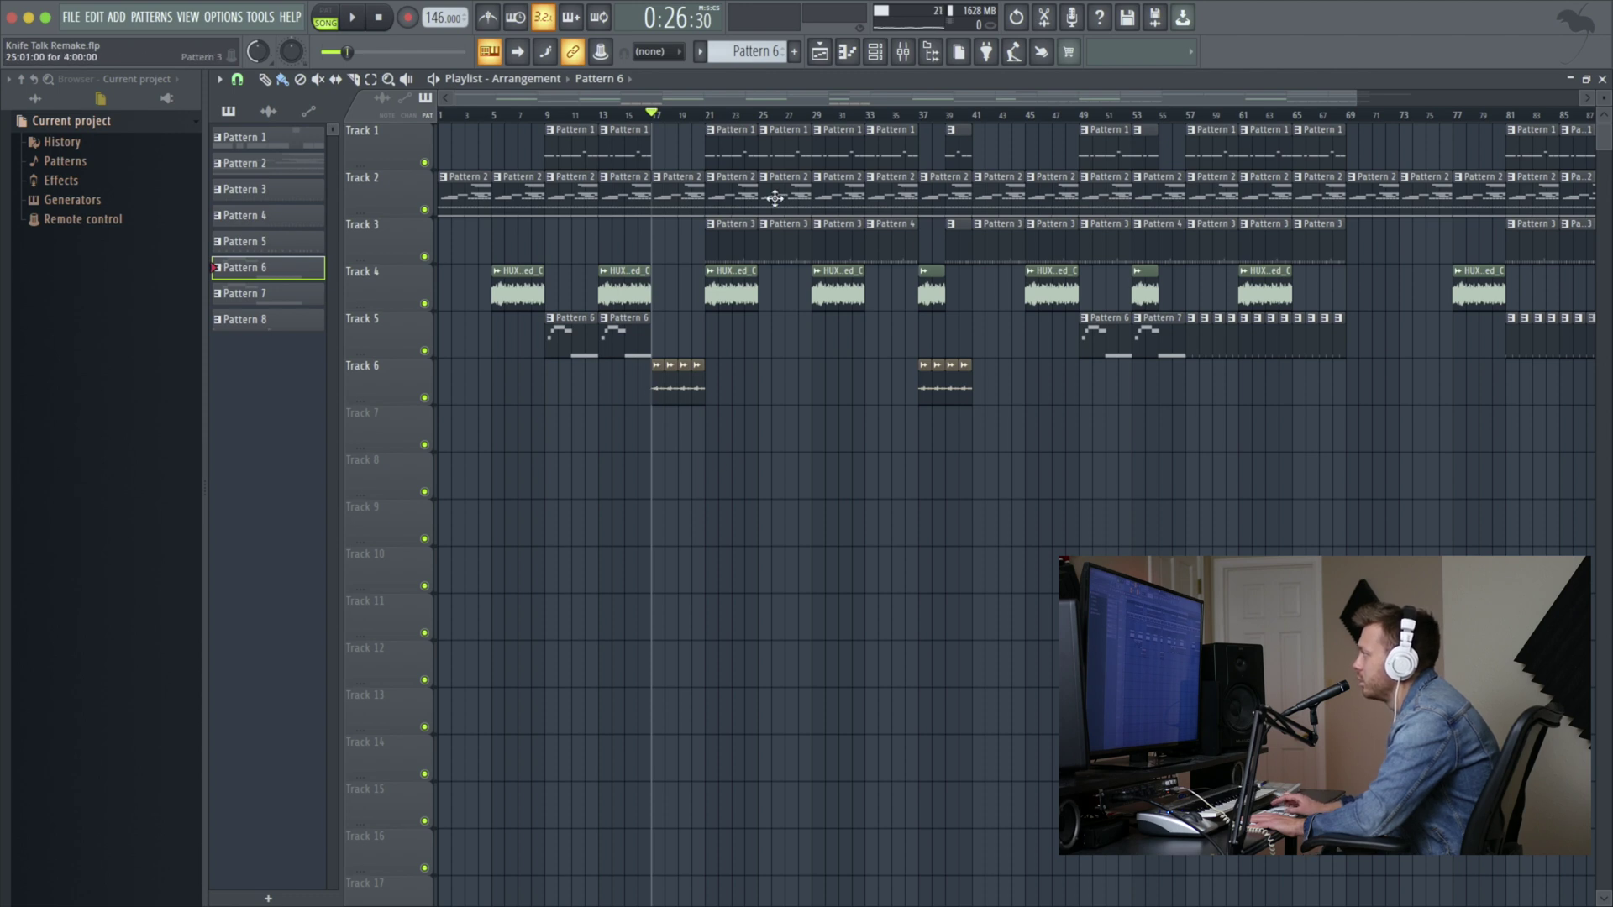
pyautogui.doubleClick(720, 233)
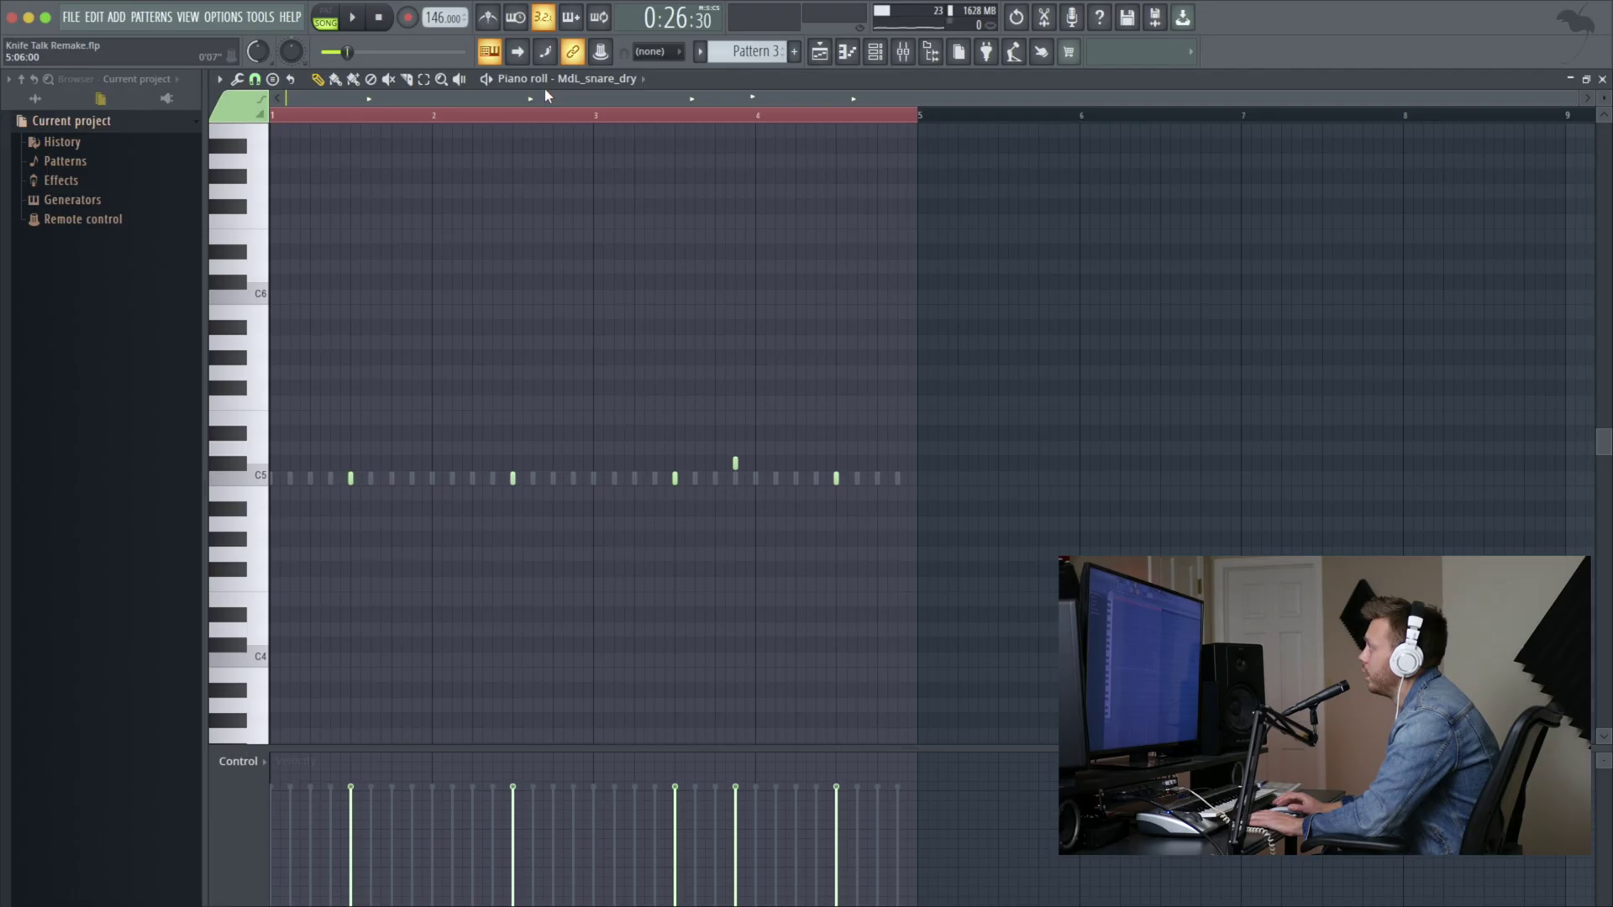
pyautogui.moveTo(1577, 105); pyautogui.dragTo(1603, 130)
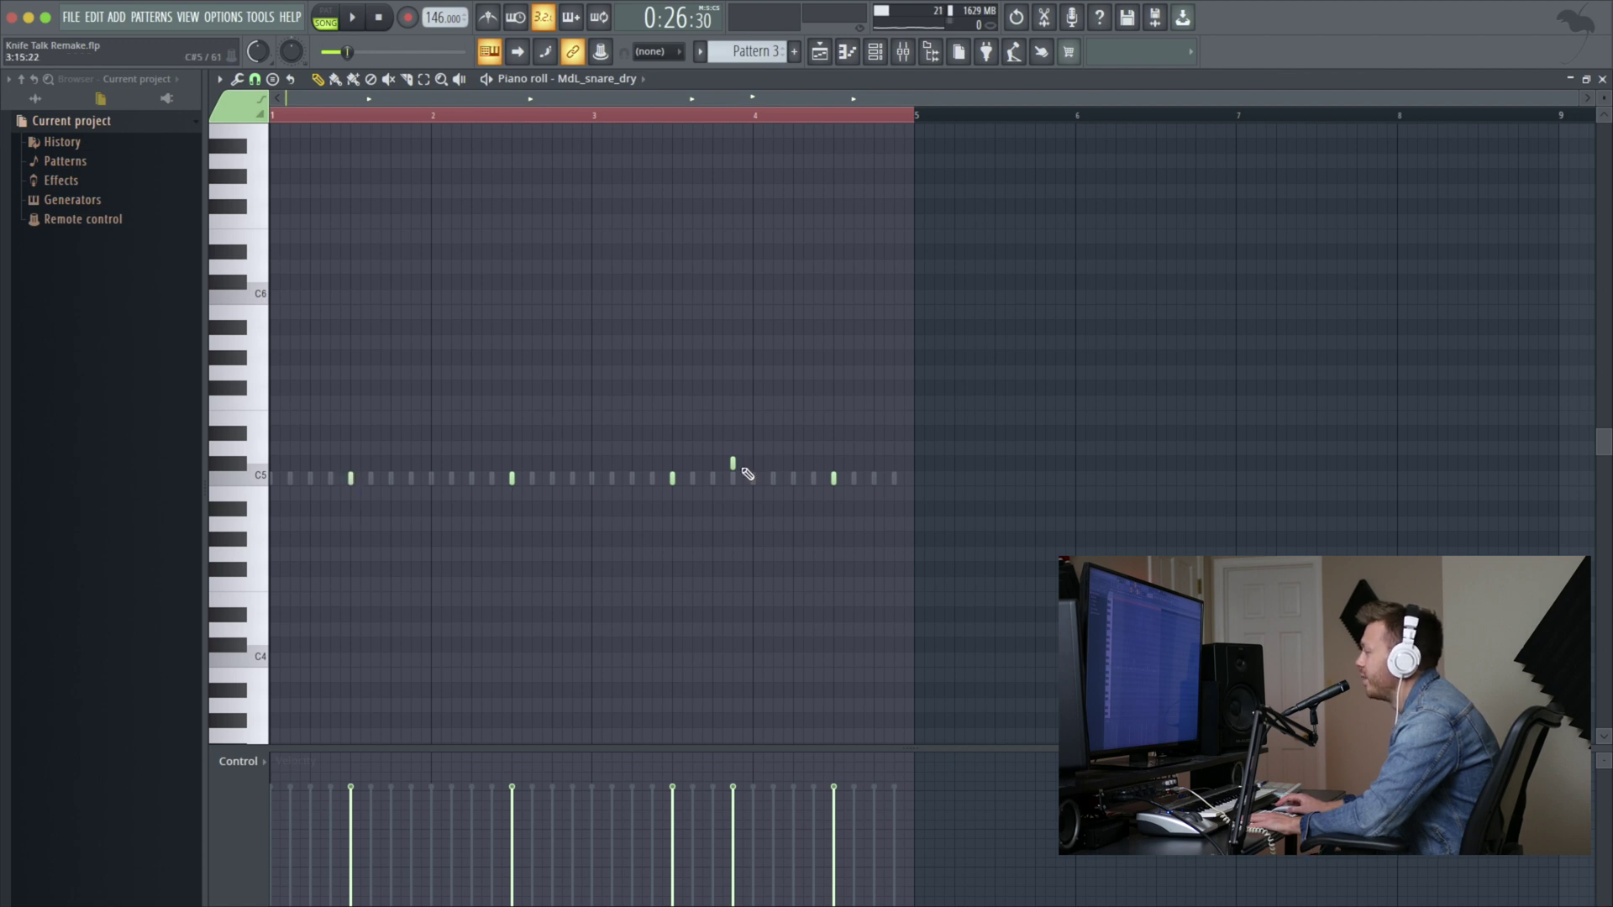
pyautogui.click(820, 54)
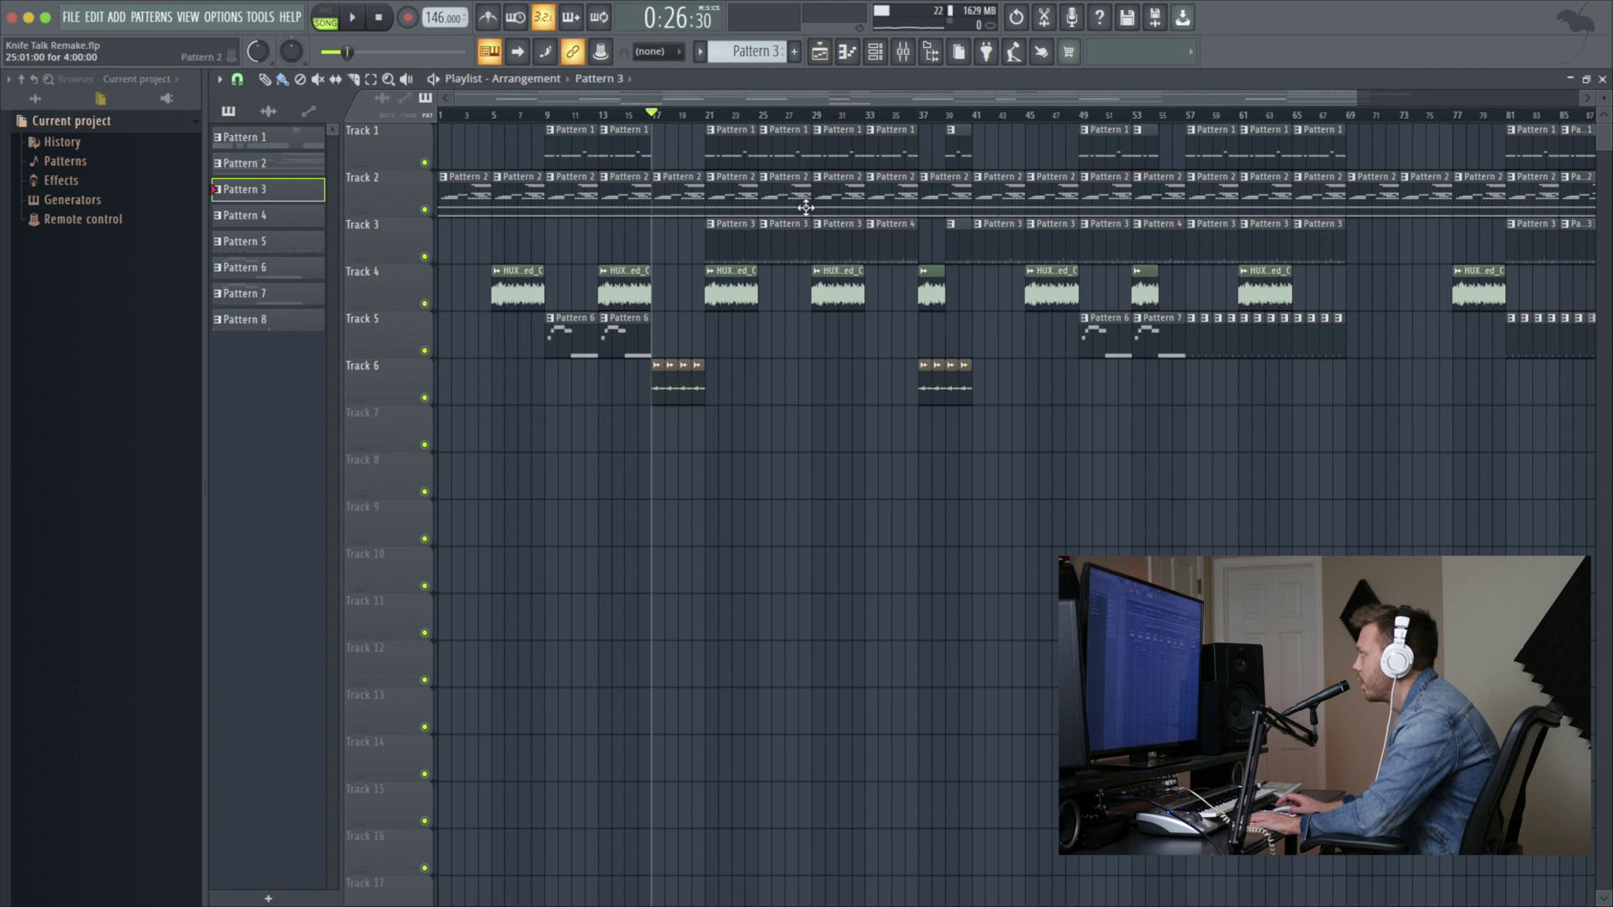
pyautogui.press('F7')
pyautogui.press('F6')
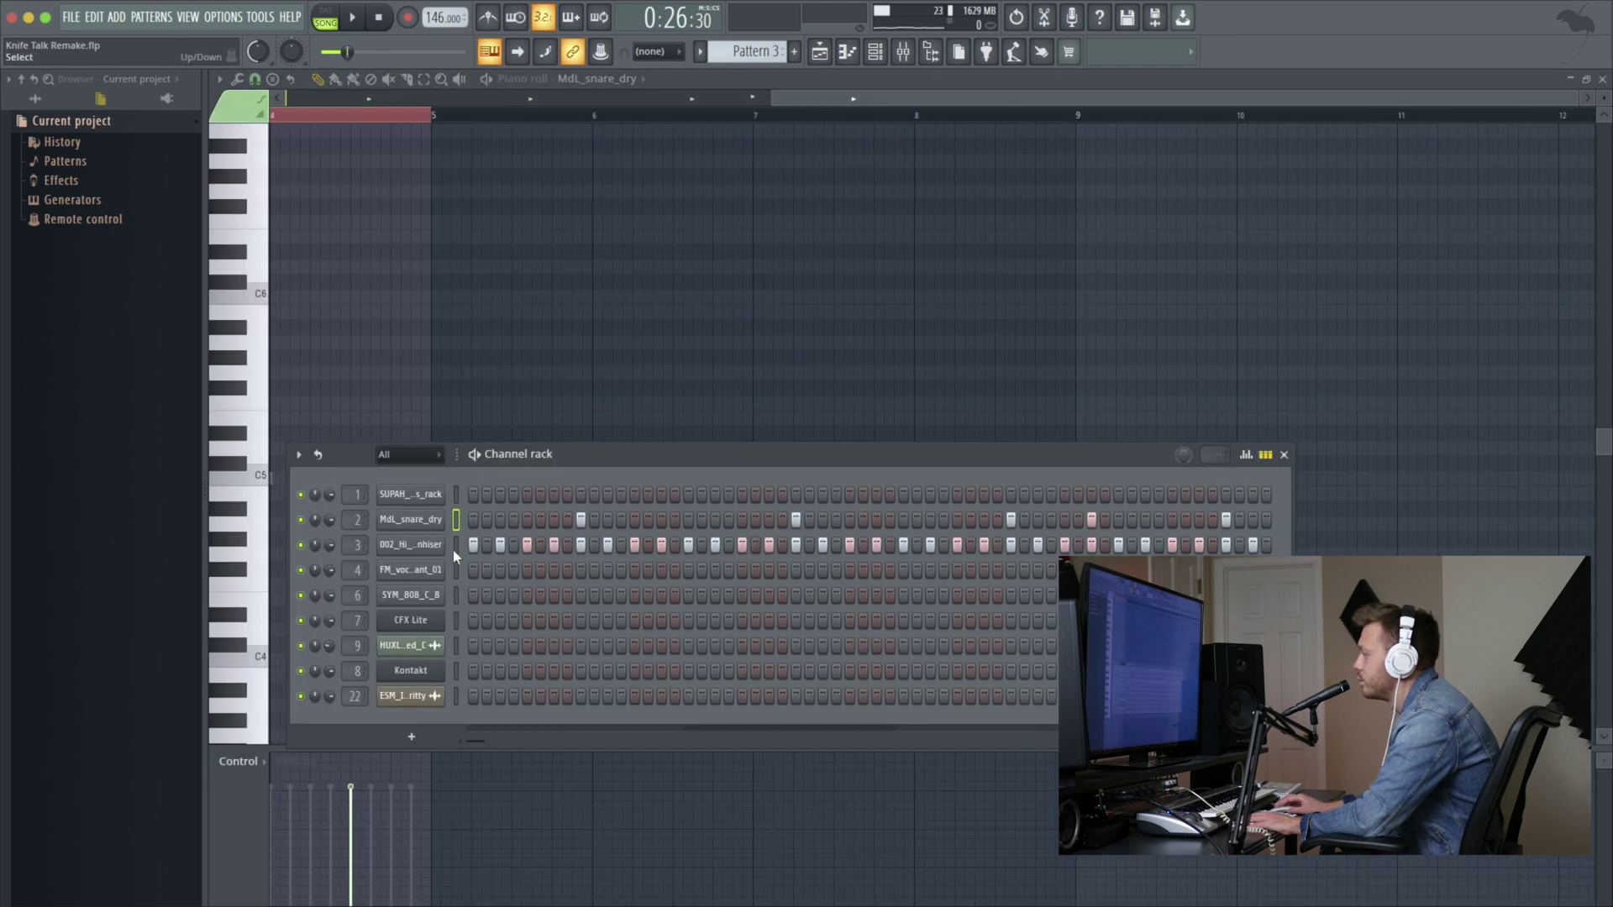
pyautogui.press('F5')
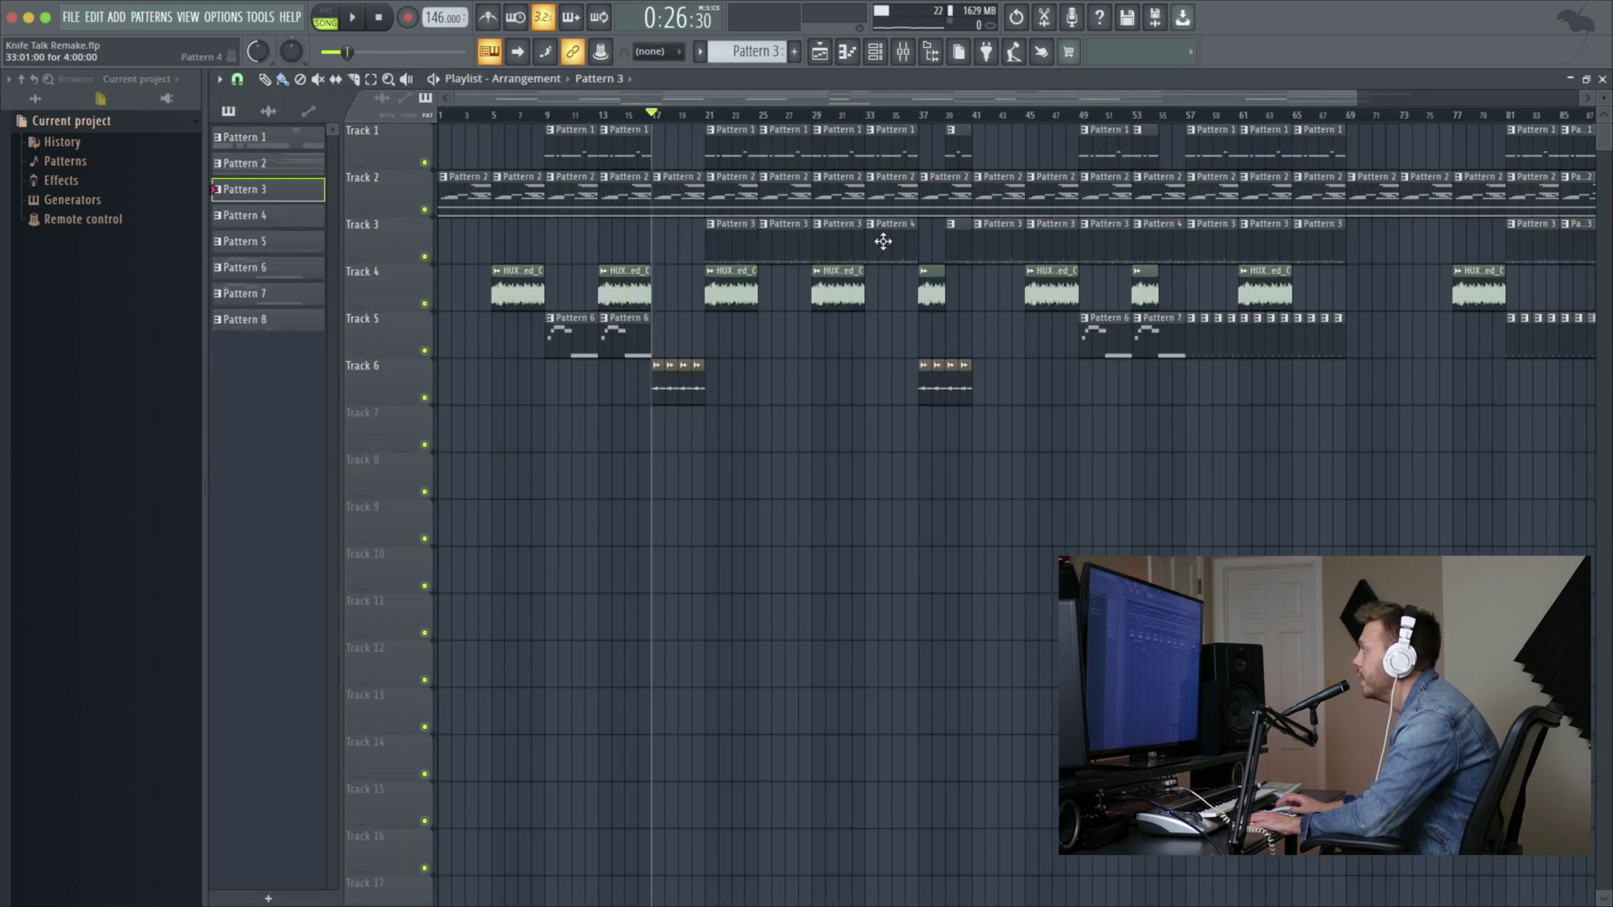
pyautogui.doubleClick(885, 242)
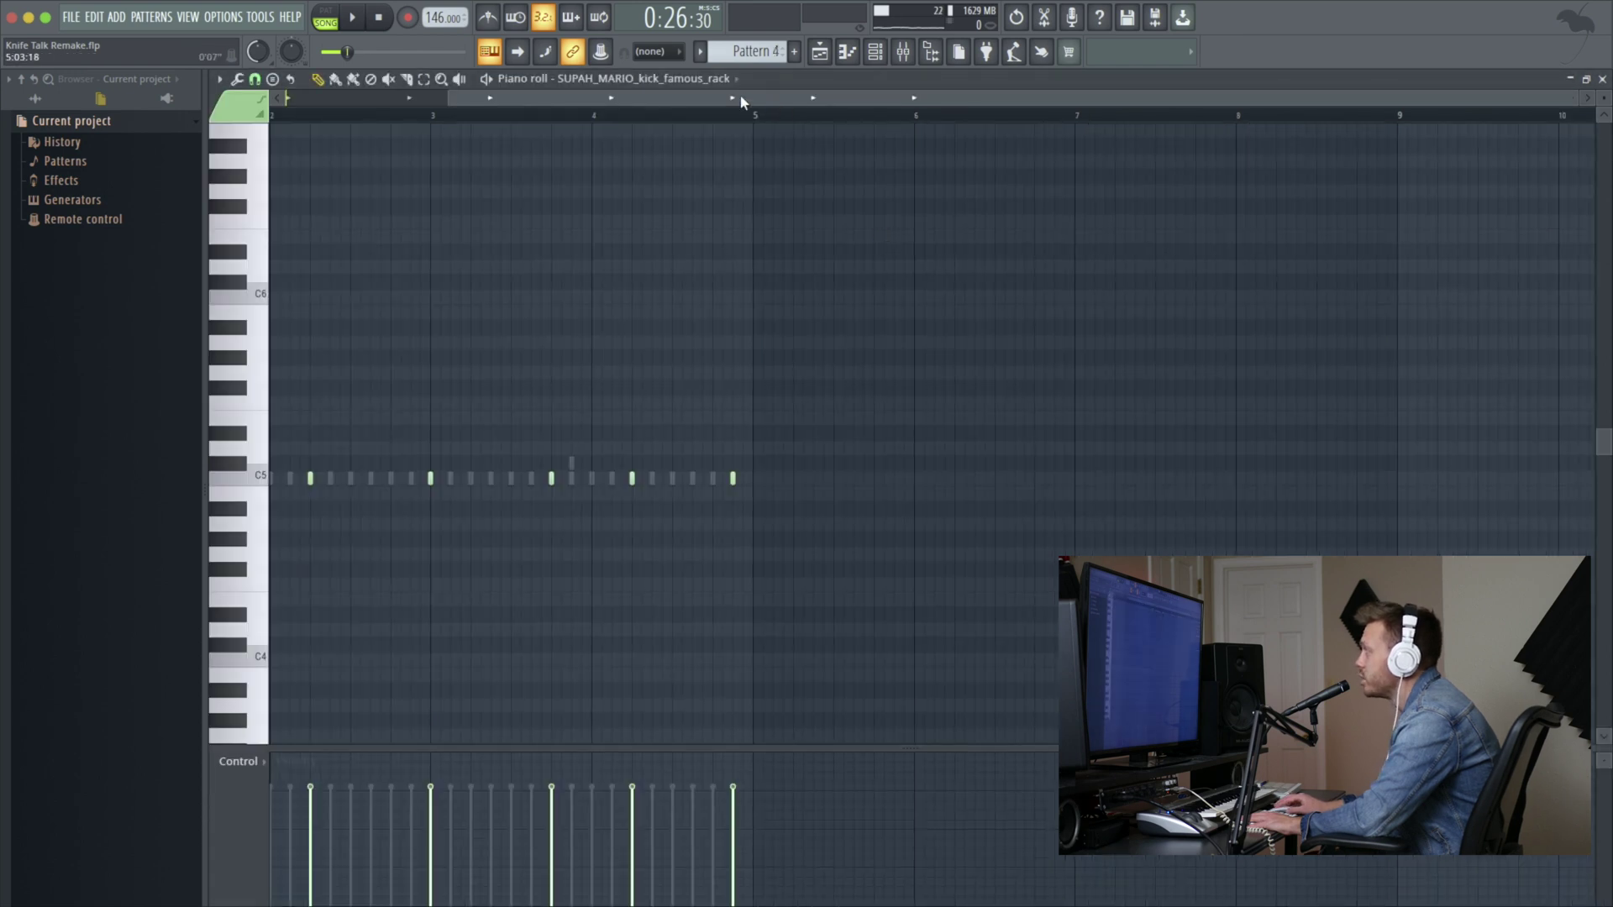
pyautogui.moveTo(742, 102); pyautogui.dragTo(529, 137)
pyautogui.click(878, 57)
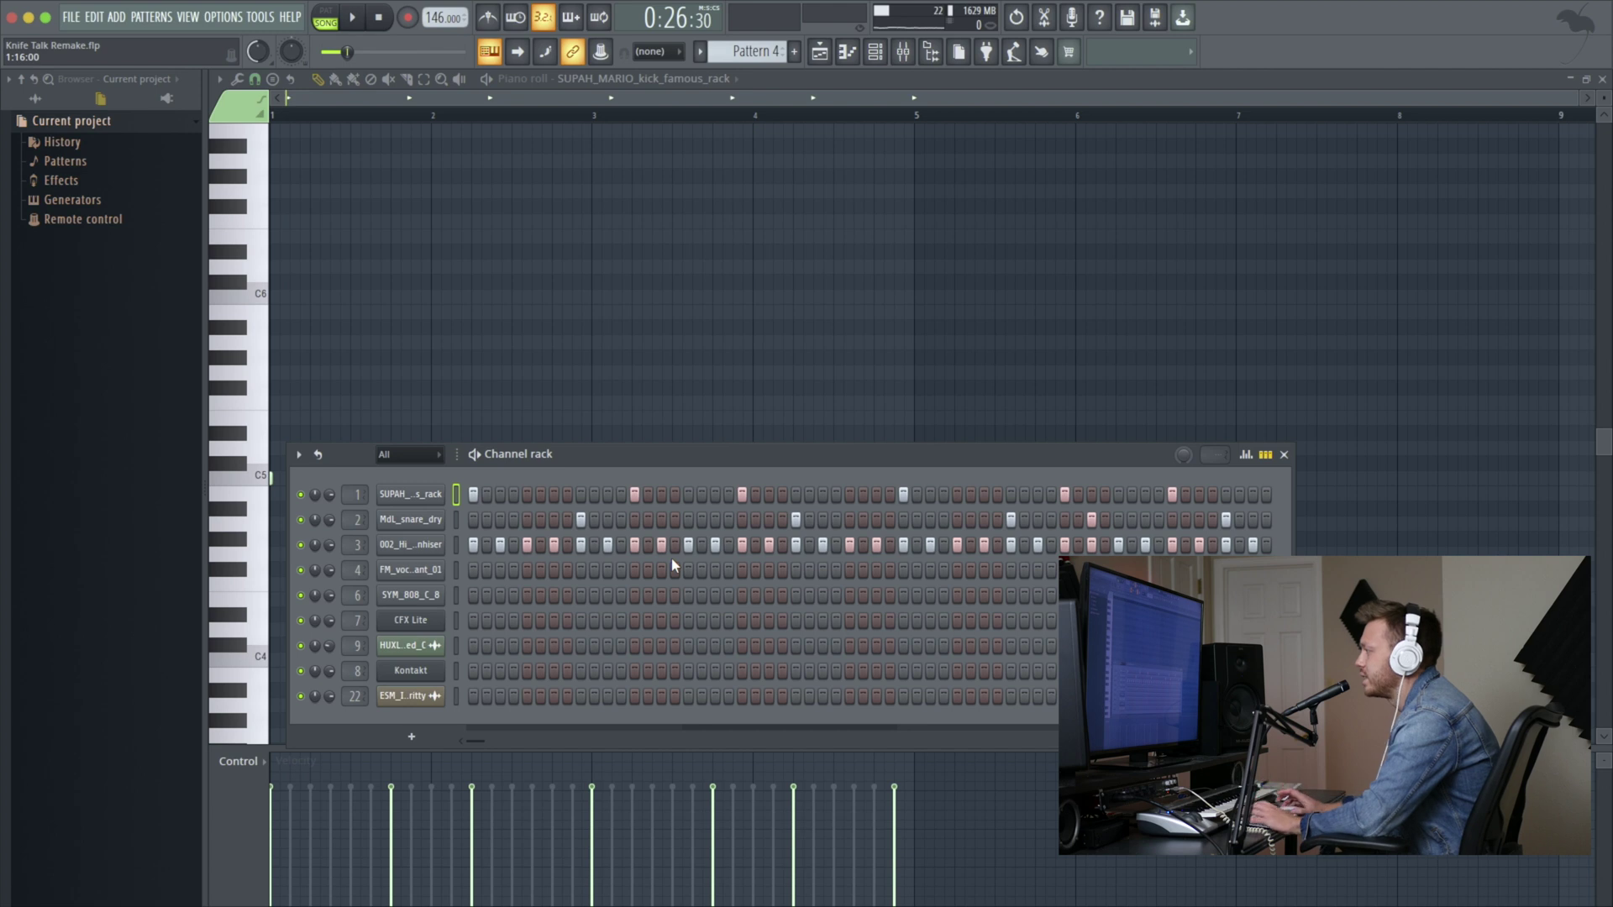
pyautogui.moveTo(477, 740); pyautogui.dragTo(480, 741)
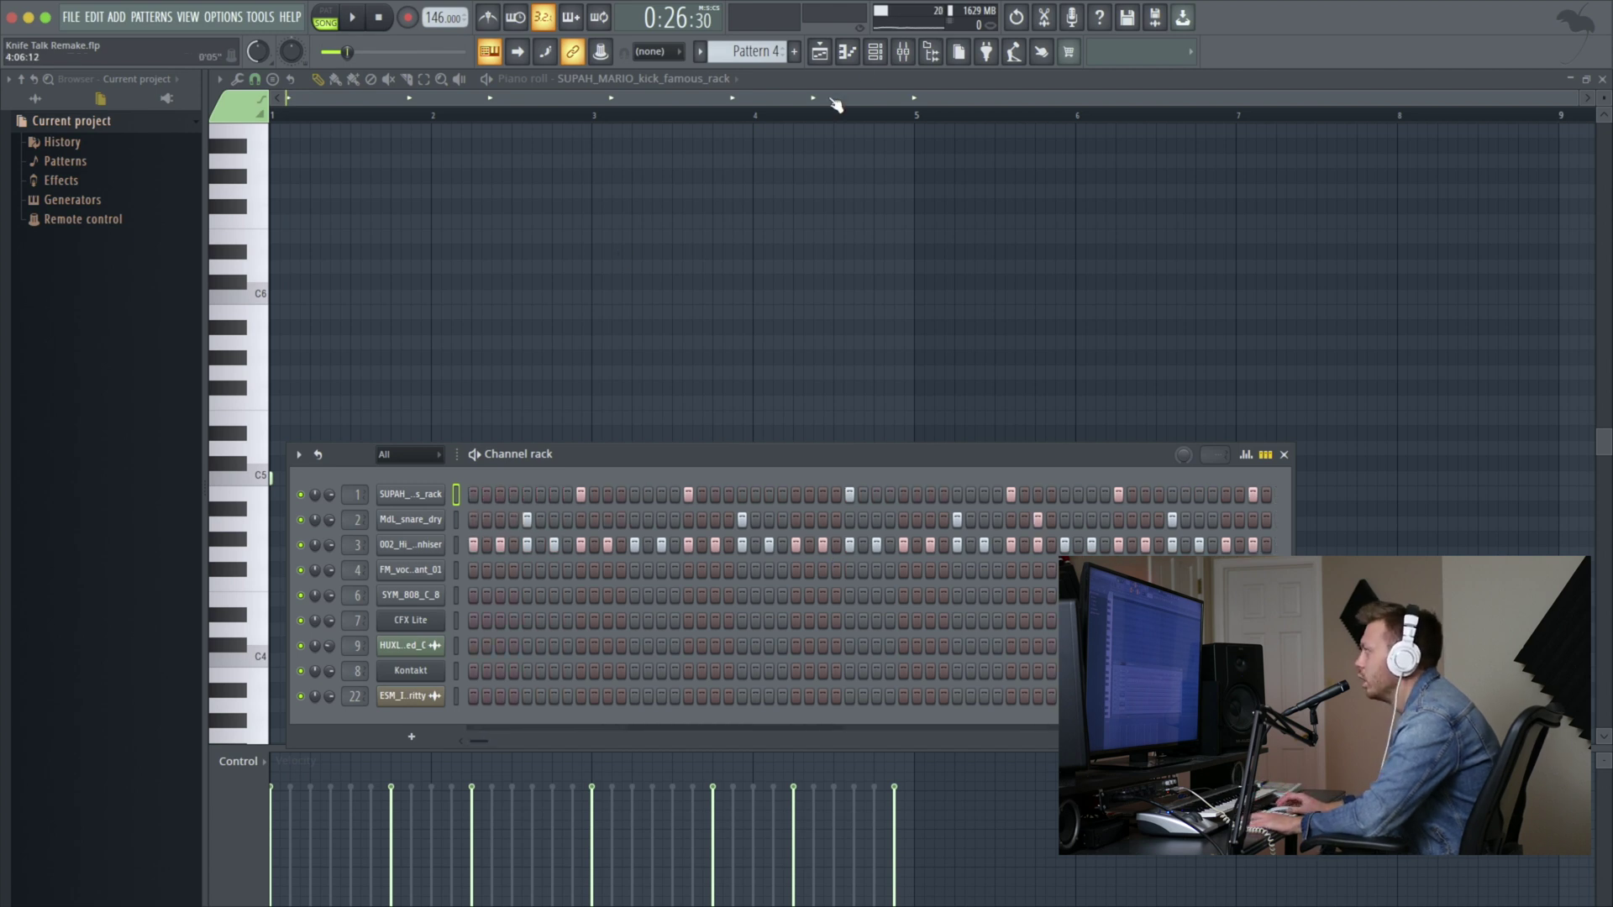
pyautogui.click(834, 55)
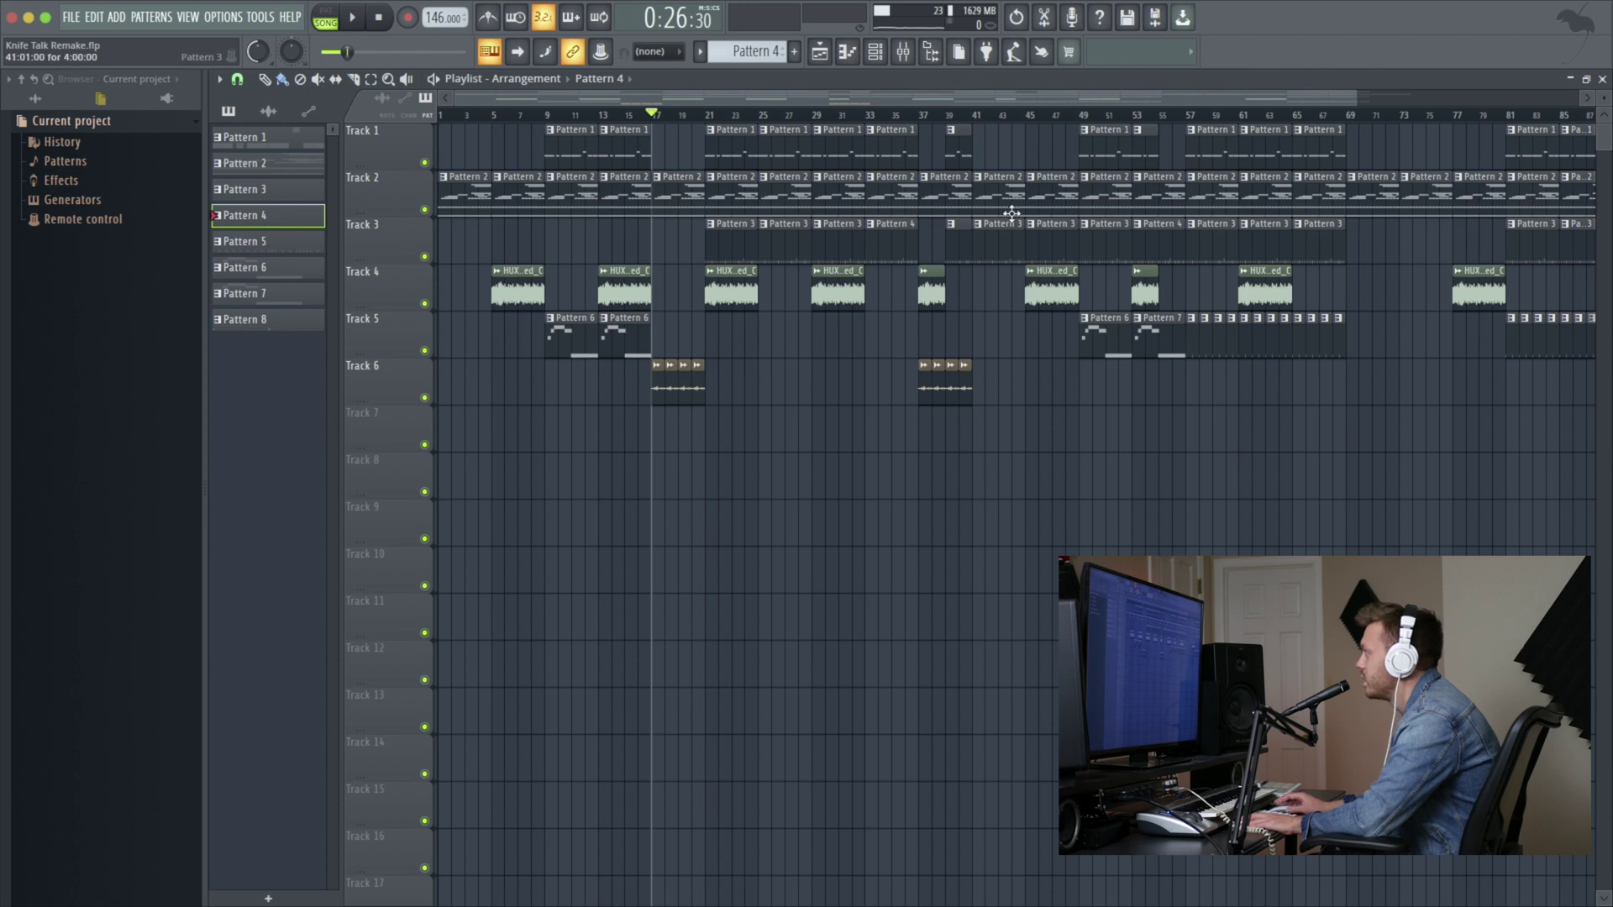
pyautogui.click(864, 117)
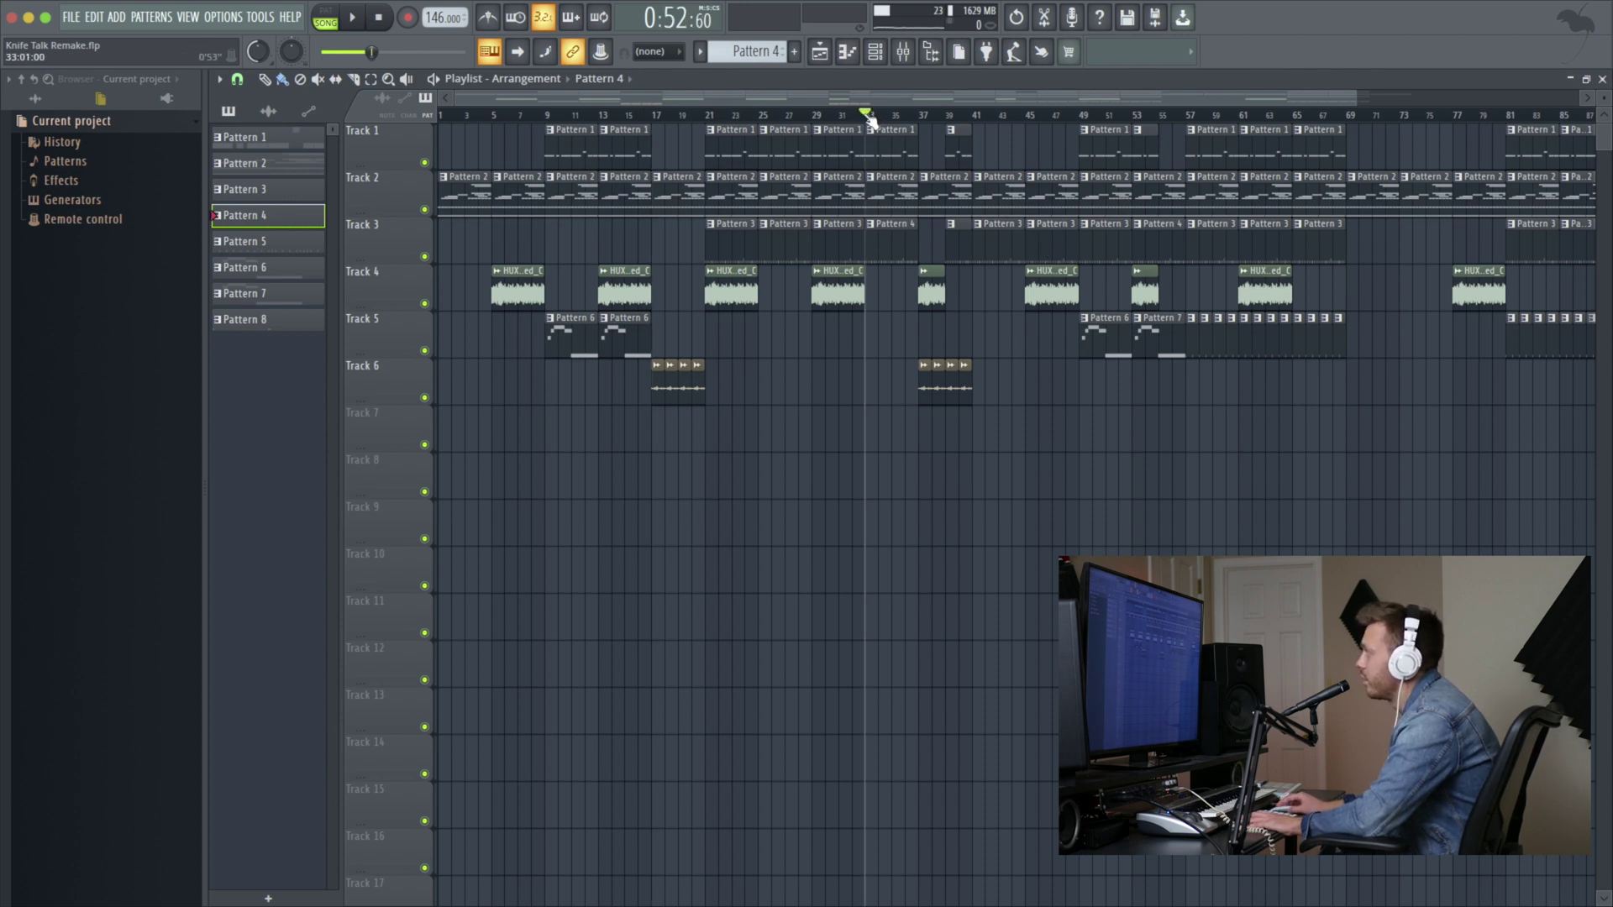
pyautogui.press('space')
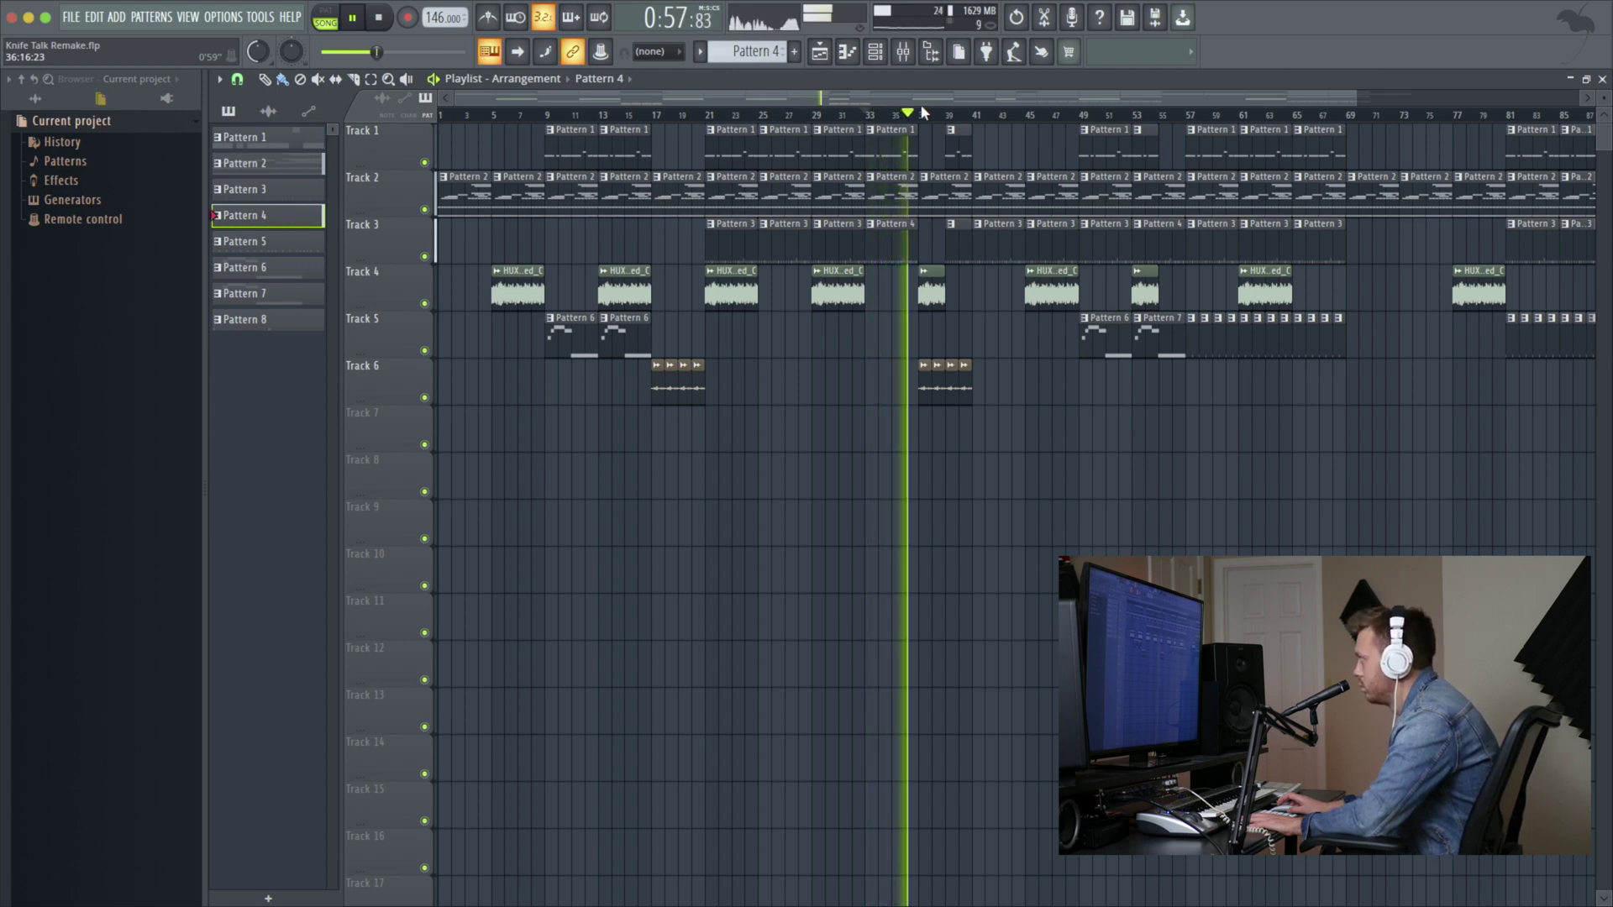
pyautogui.press('space')
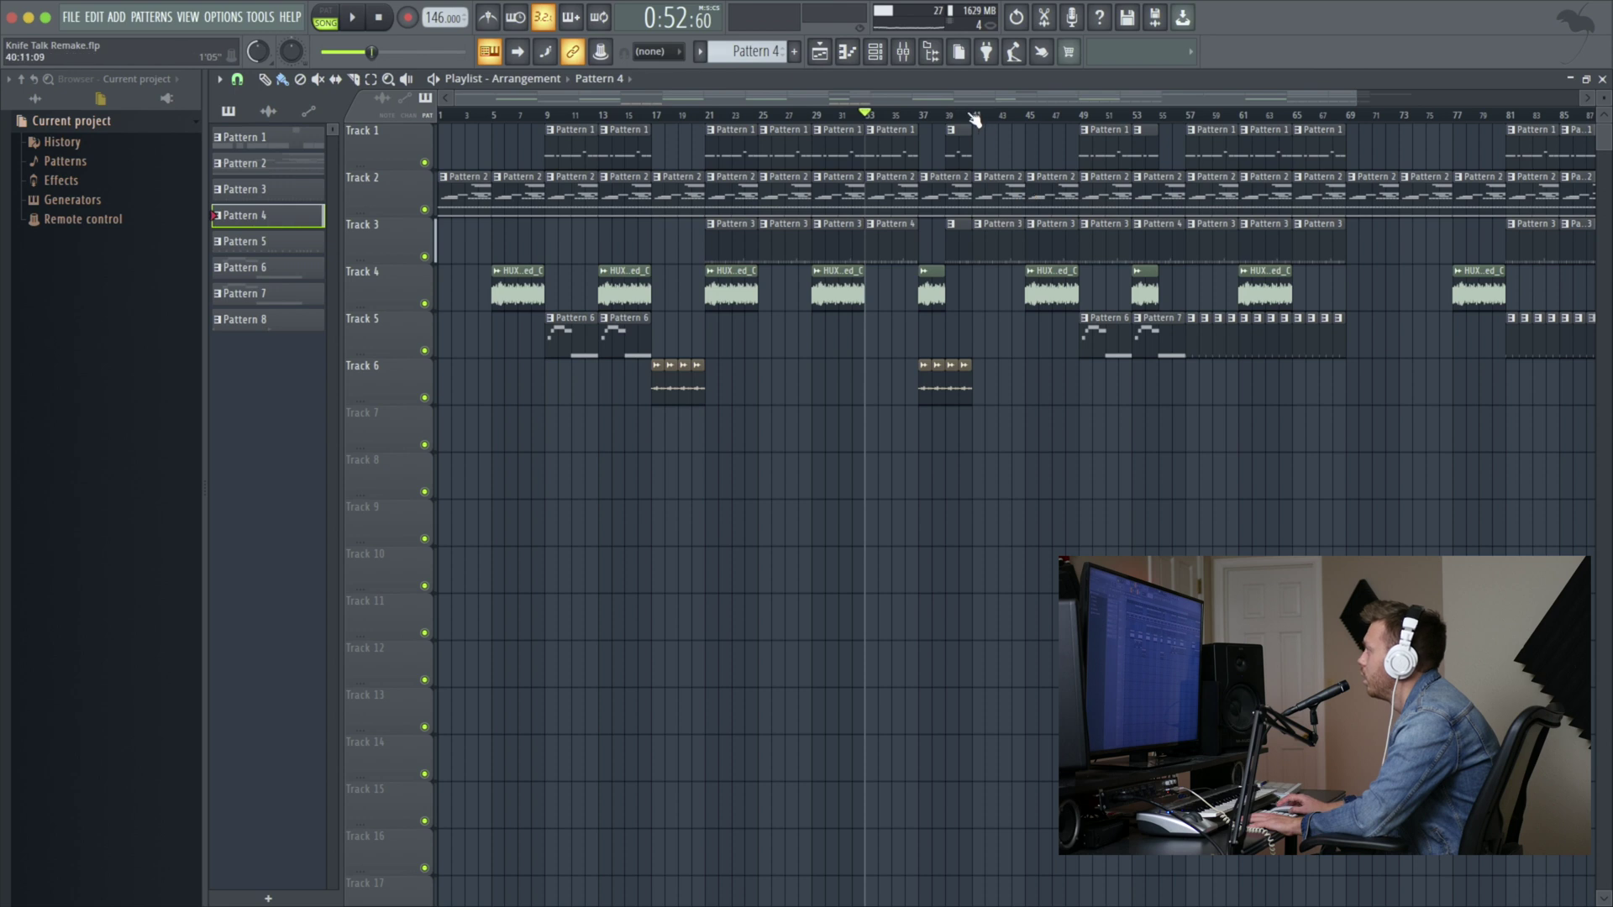
pyautogui.doubleClick(1193, 343)
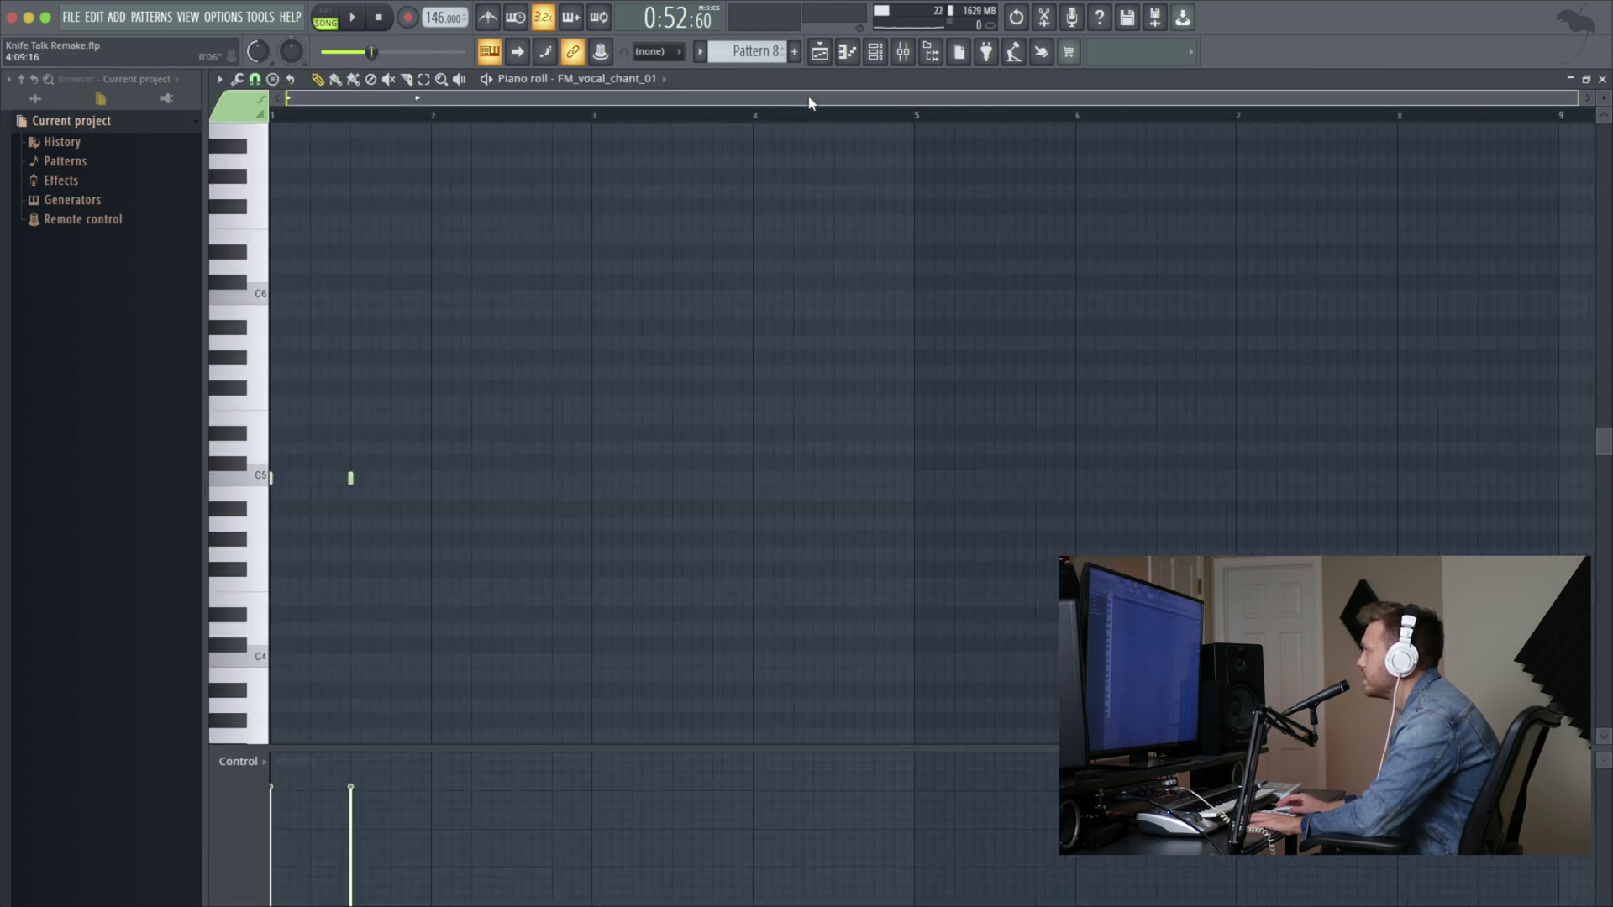
pyautogui.click(819, 52)
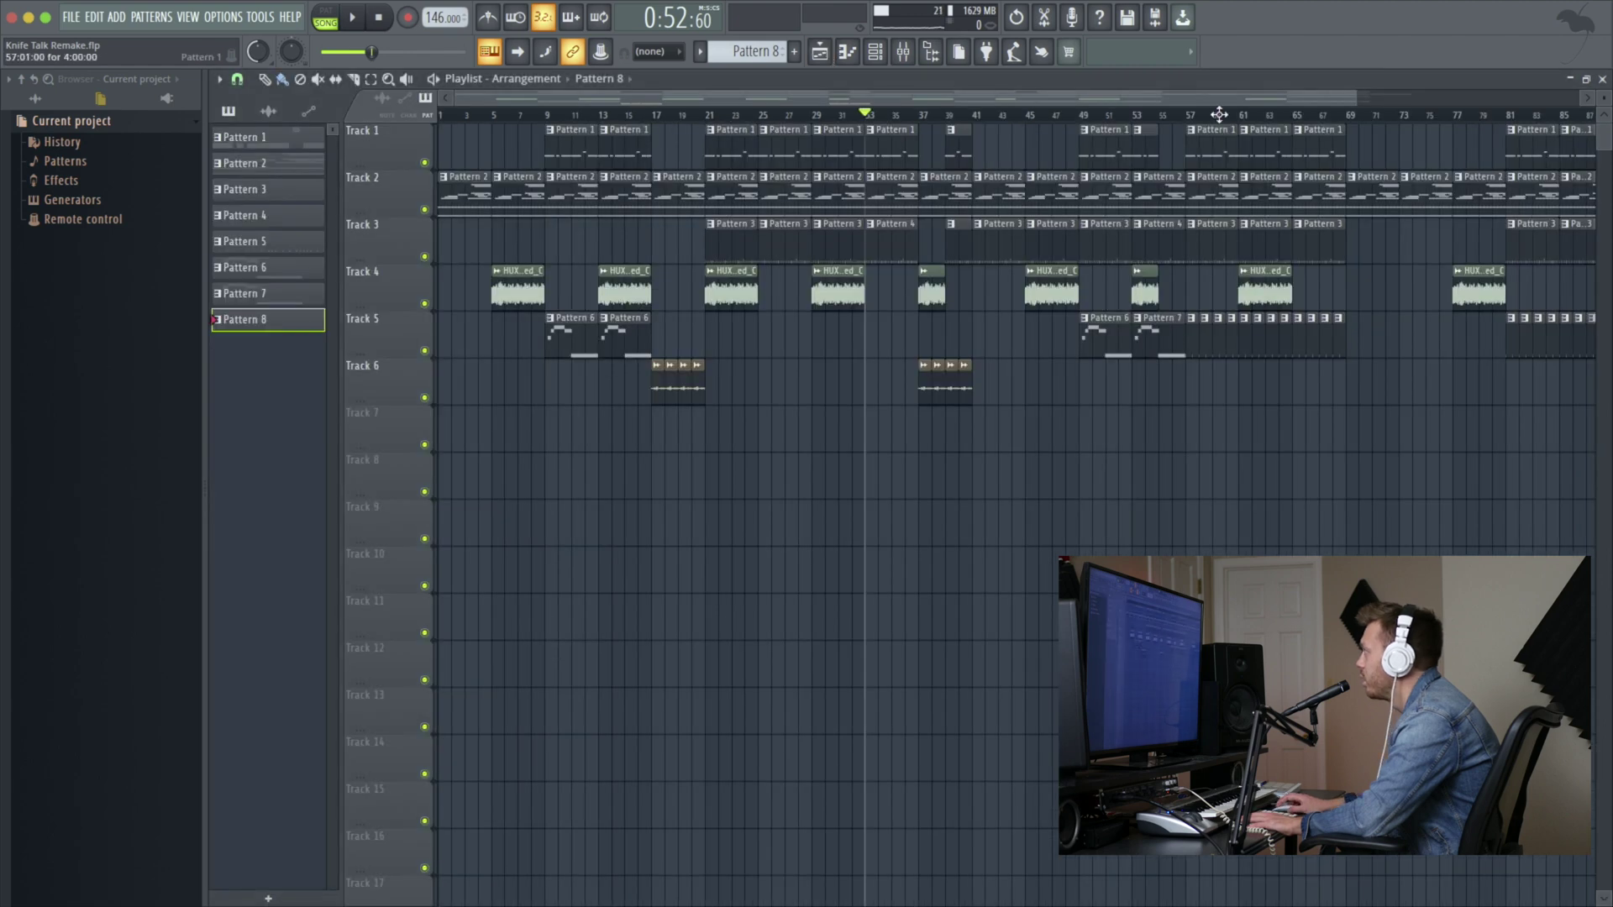
pyautogui.click(1191, 115)
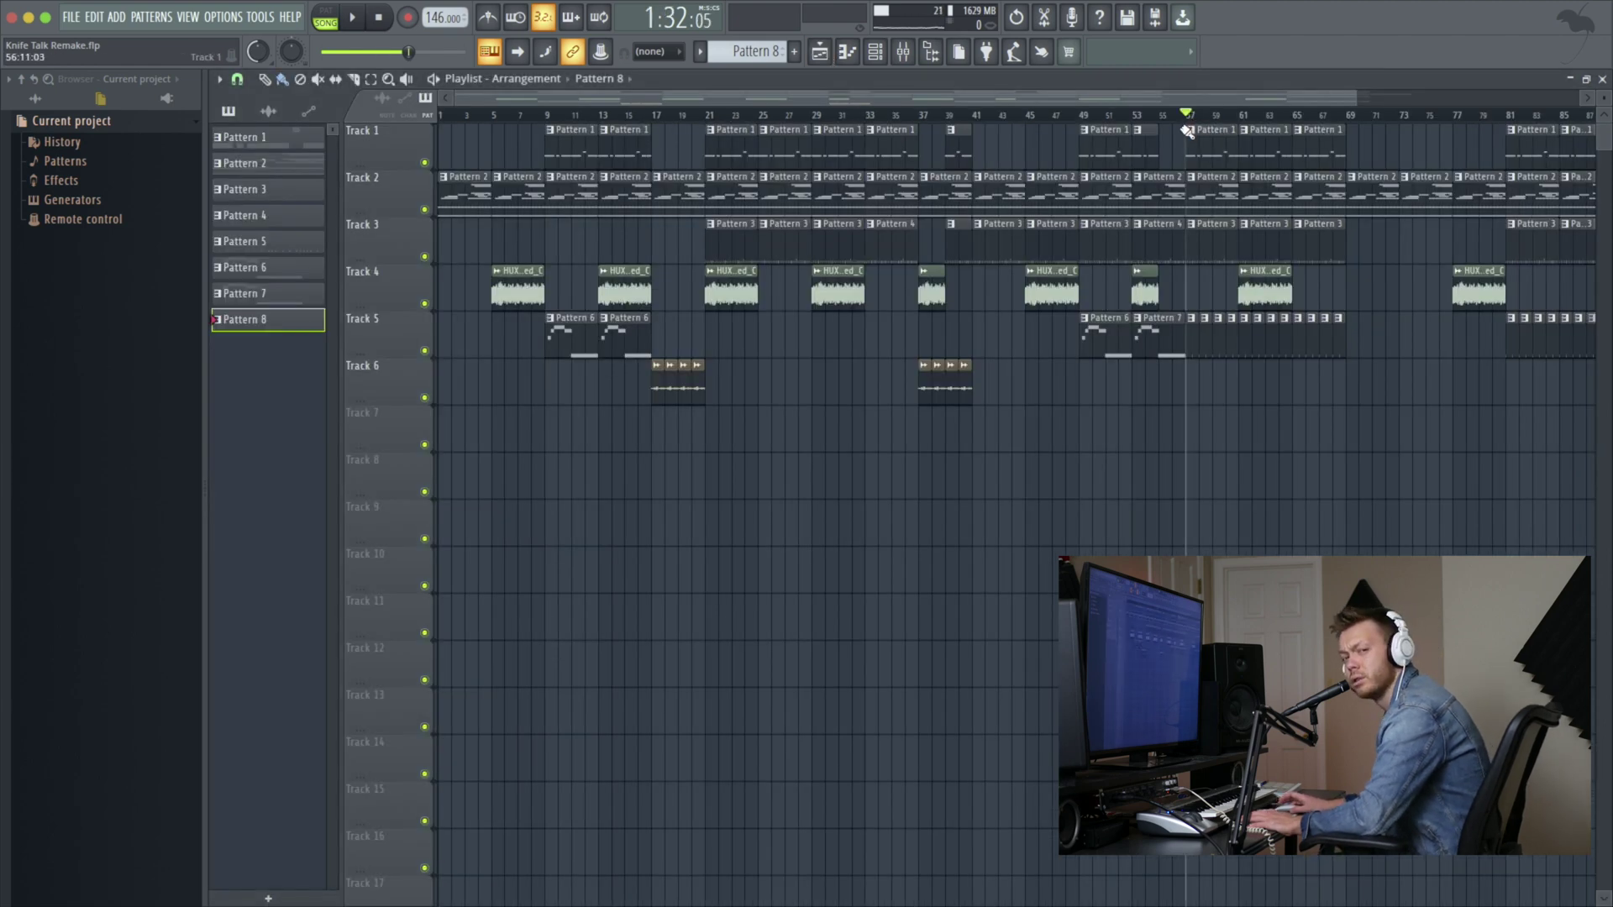
pyautogui.press('space')
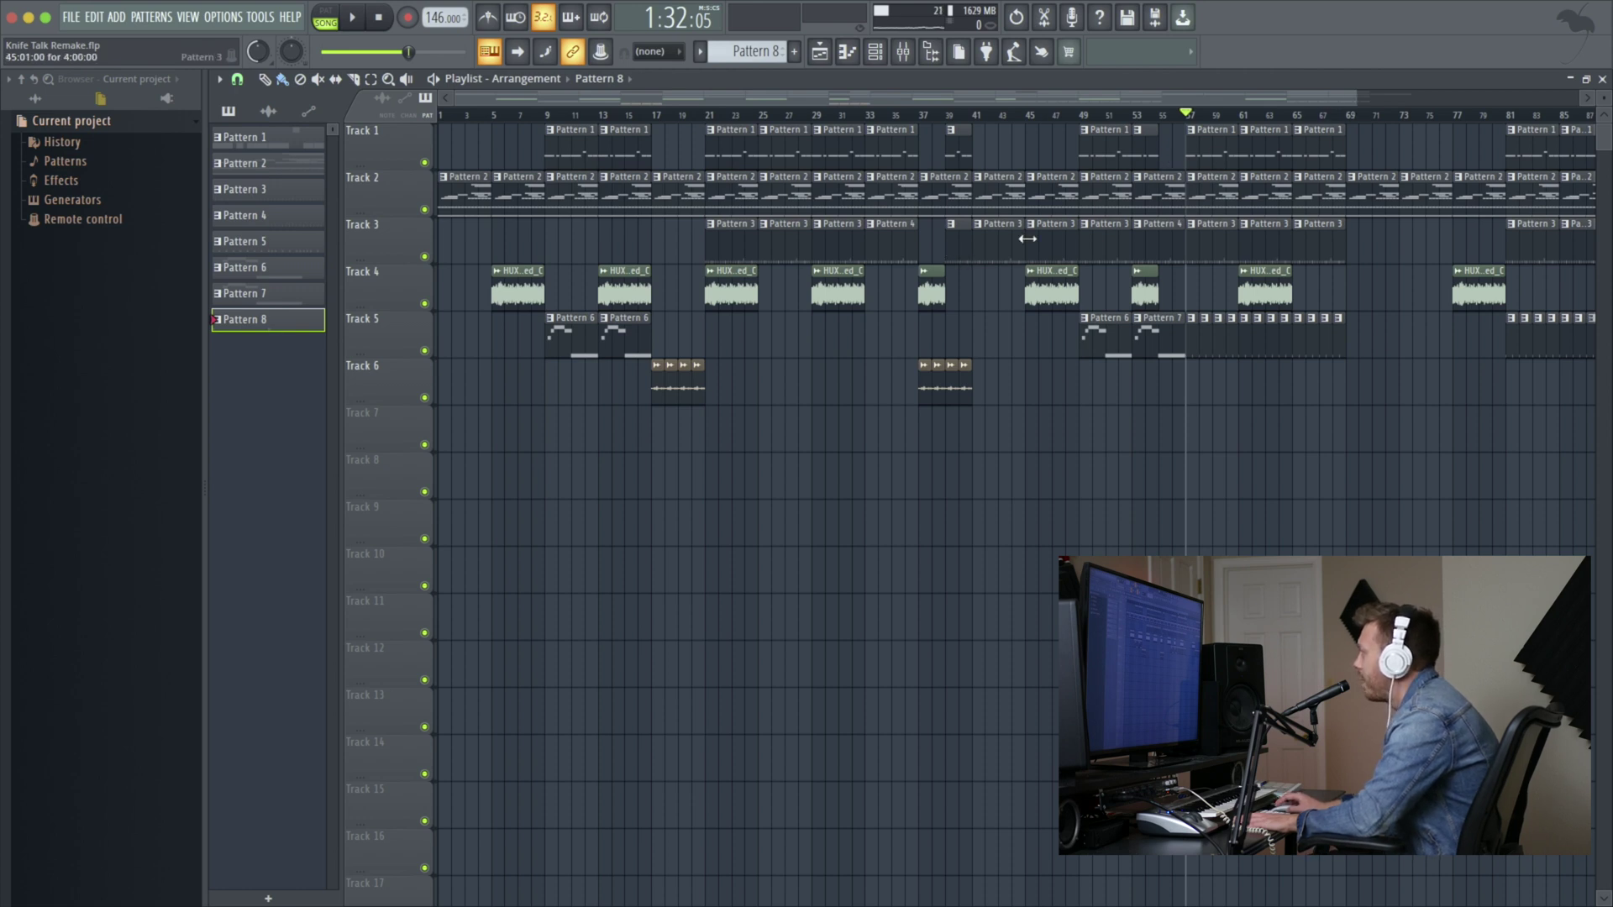
pyautogui.press('5')
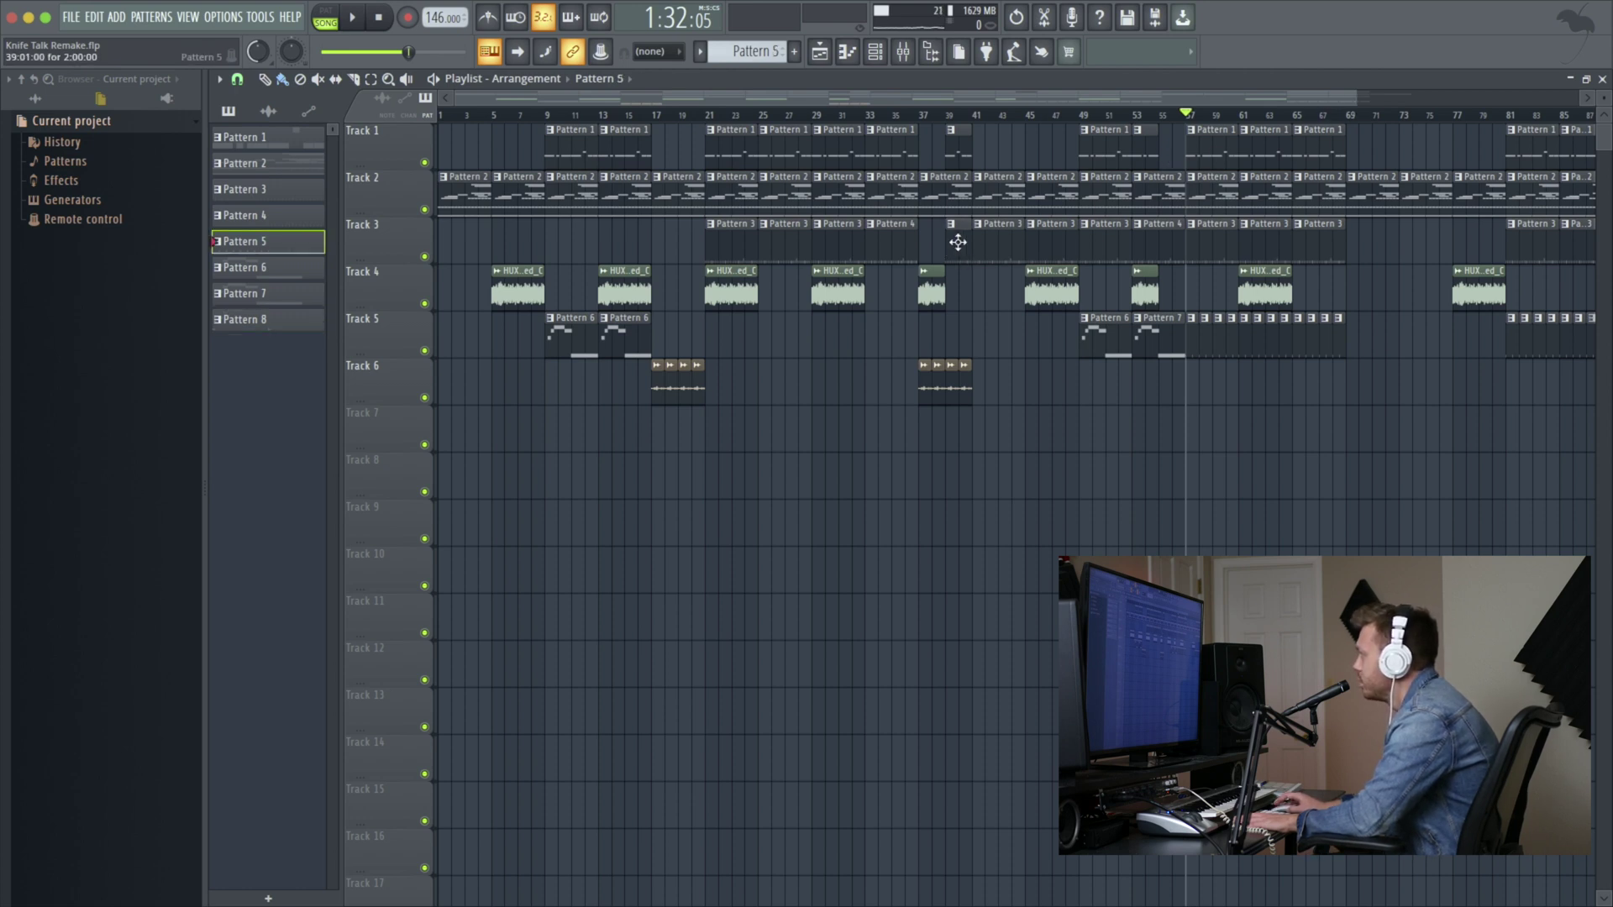
pyautogui.doubleClick(958, 242)
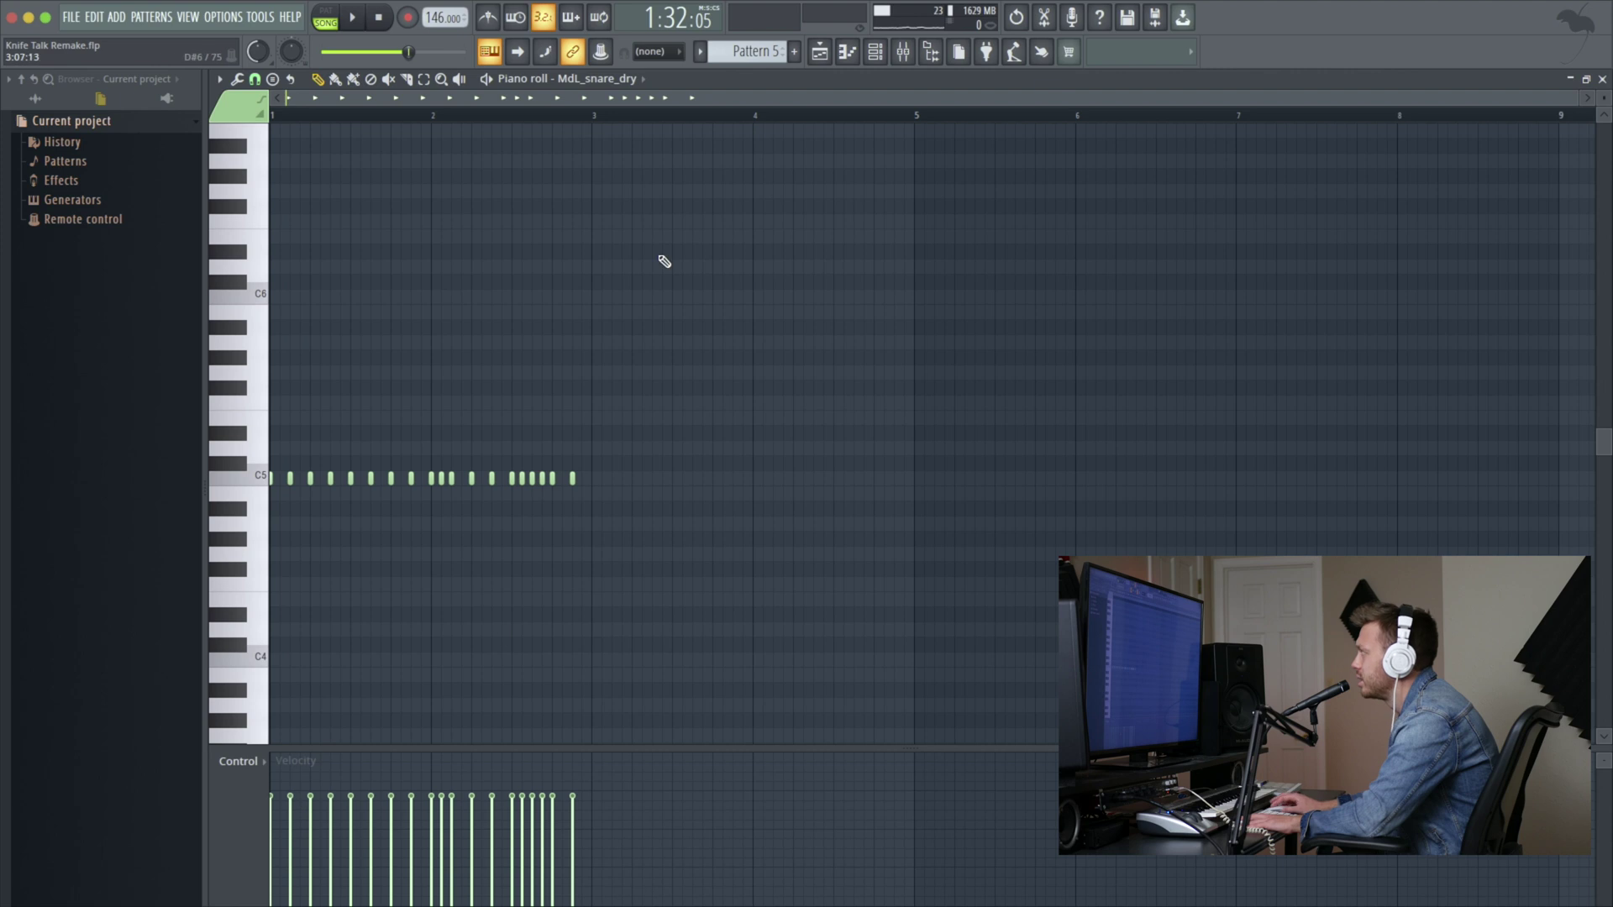
pyautogui.press('F5')
pyautogui.click(949, 114)
pyautogui.press('space')
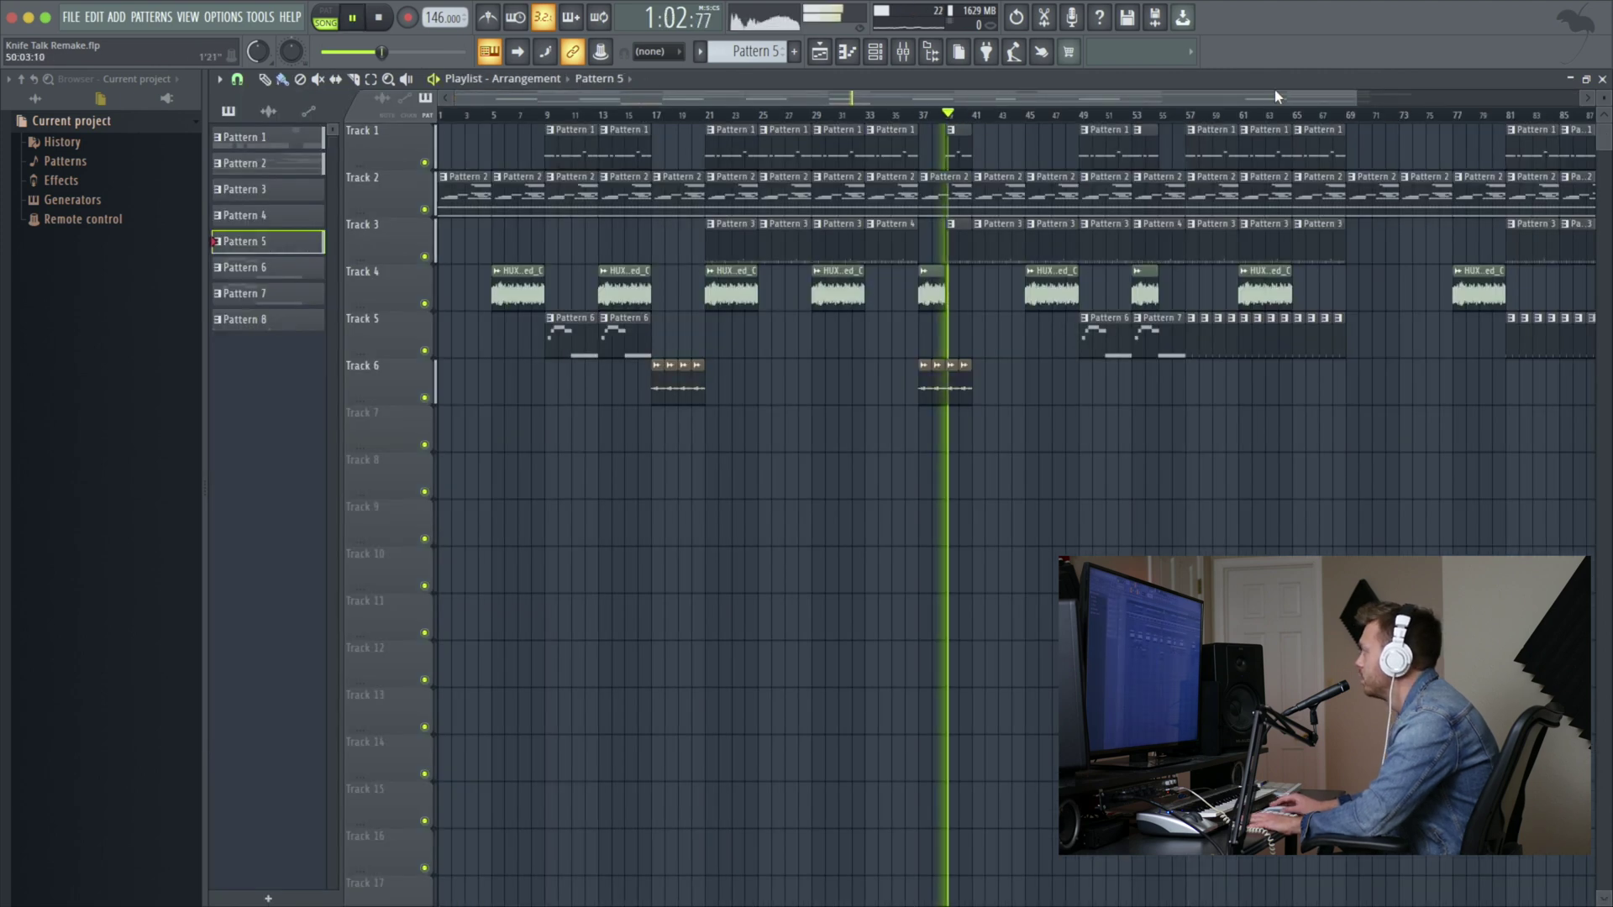
pyautogui.scroll(-2, 1273, 98)
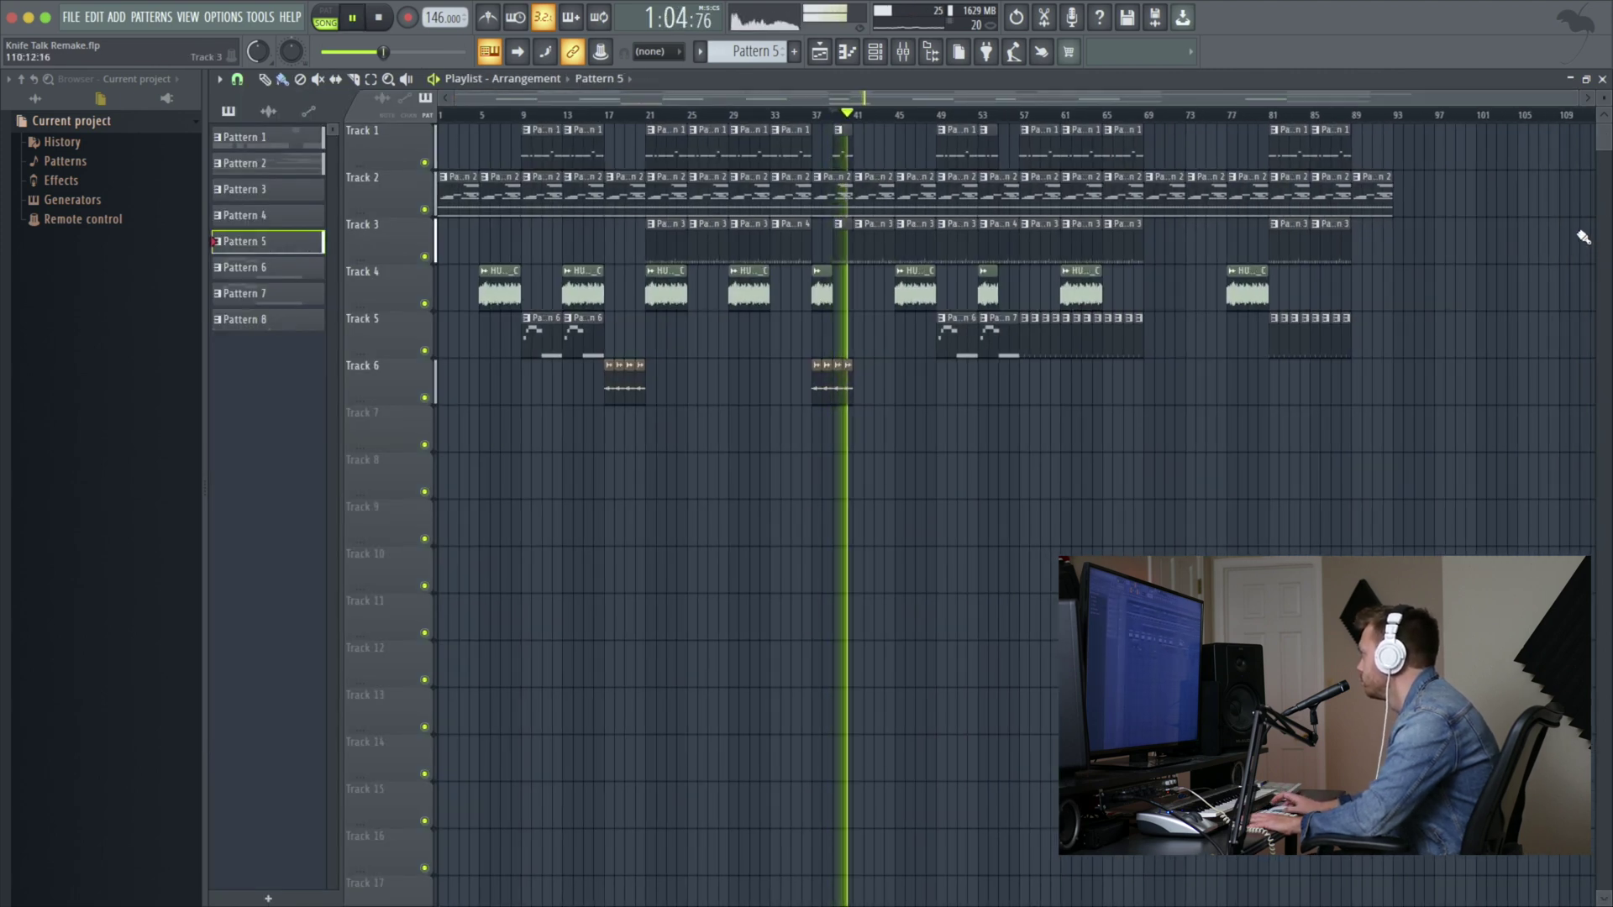
pyautogui.press('space')
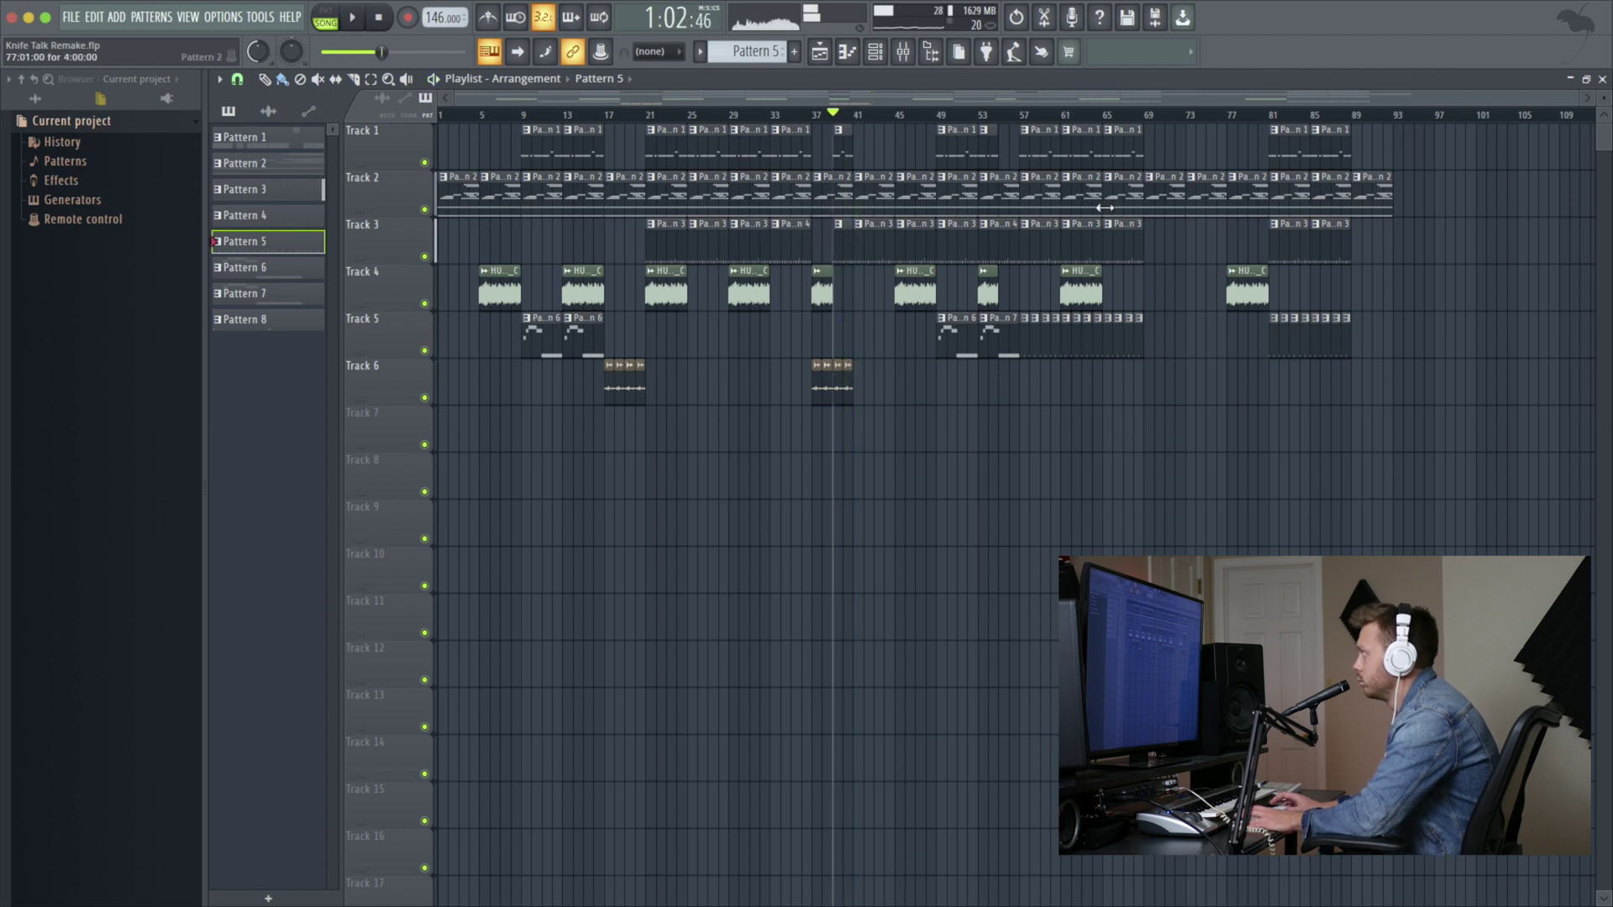
pyautogui.press('Home')
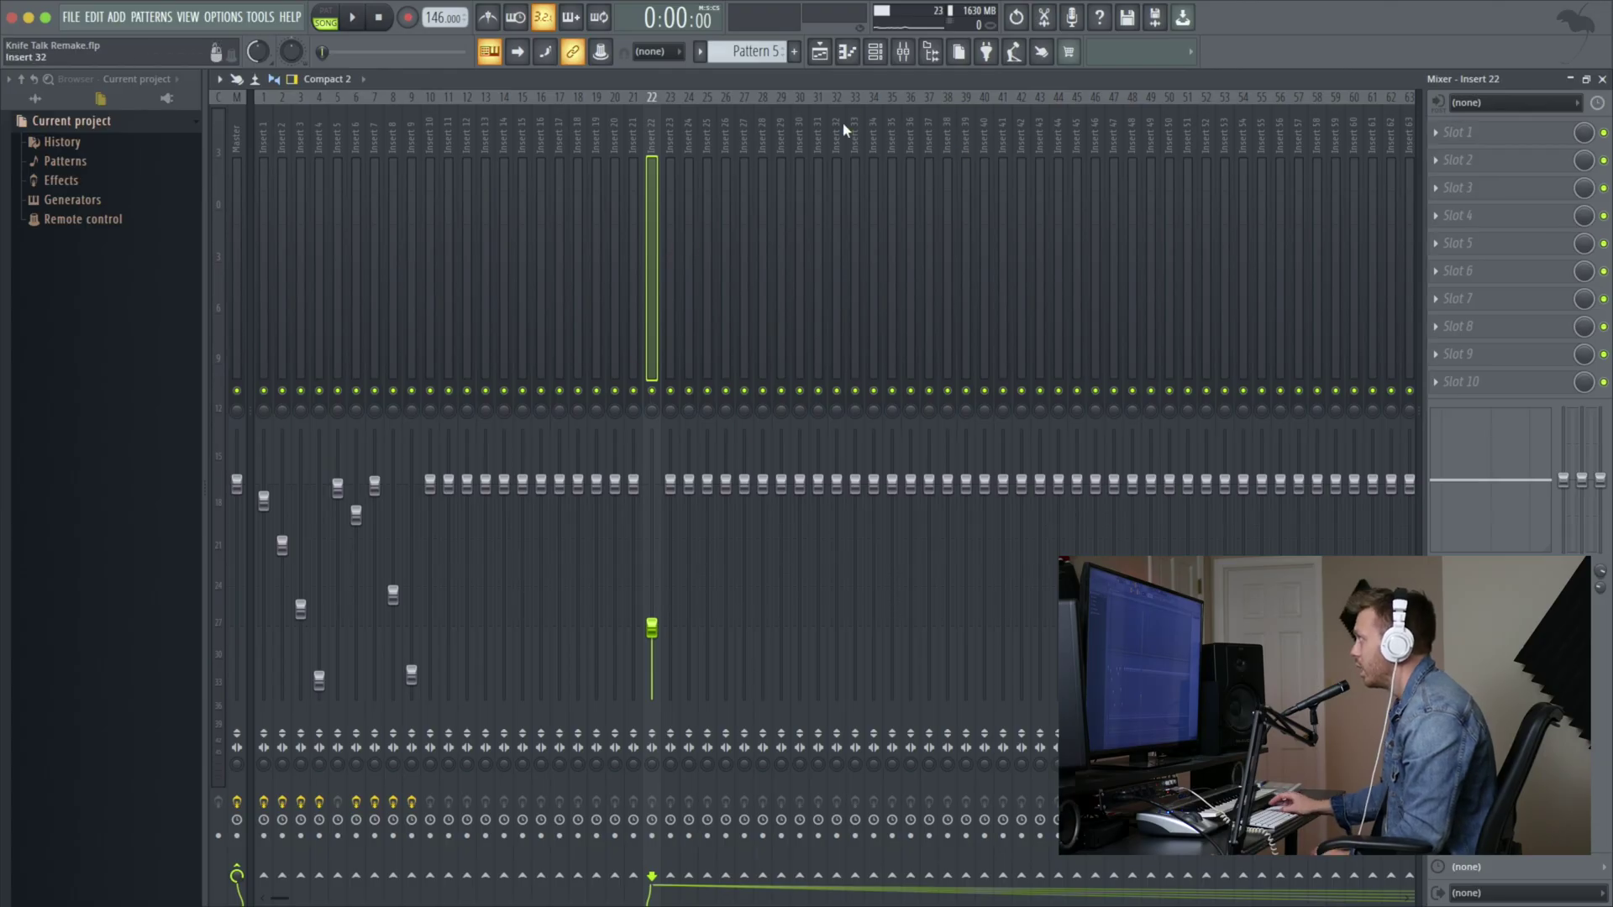
pyautogui.press('F5')
pyautogui.click(733, 118)
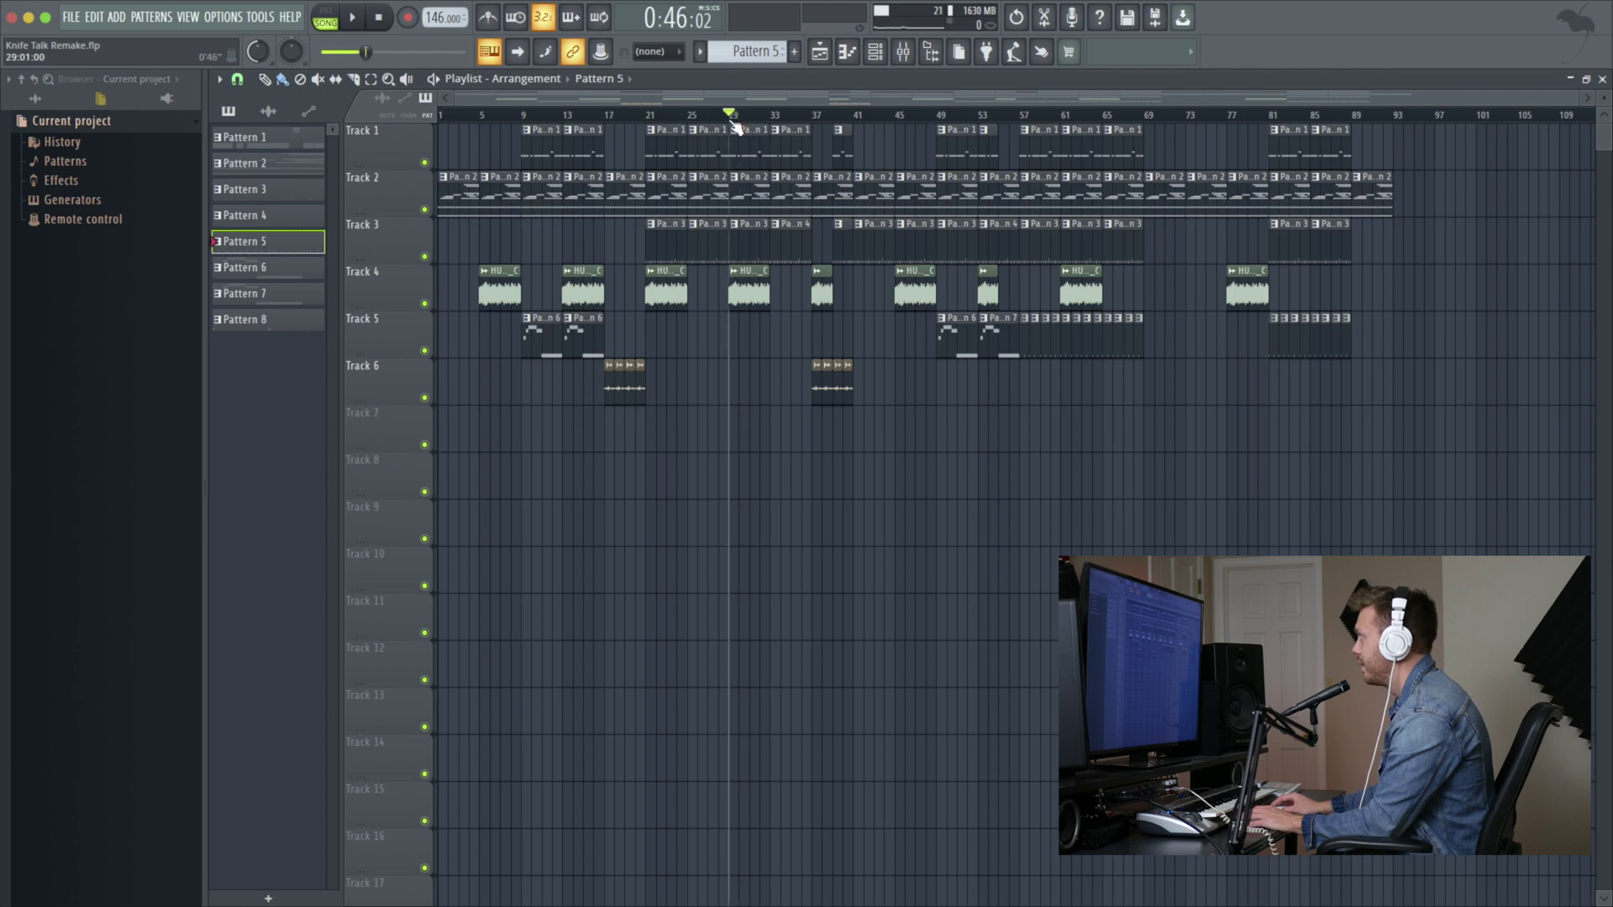
pyautogui.press('space')
pyautogui.press('F9')
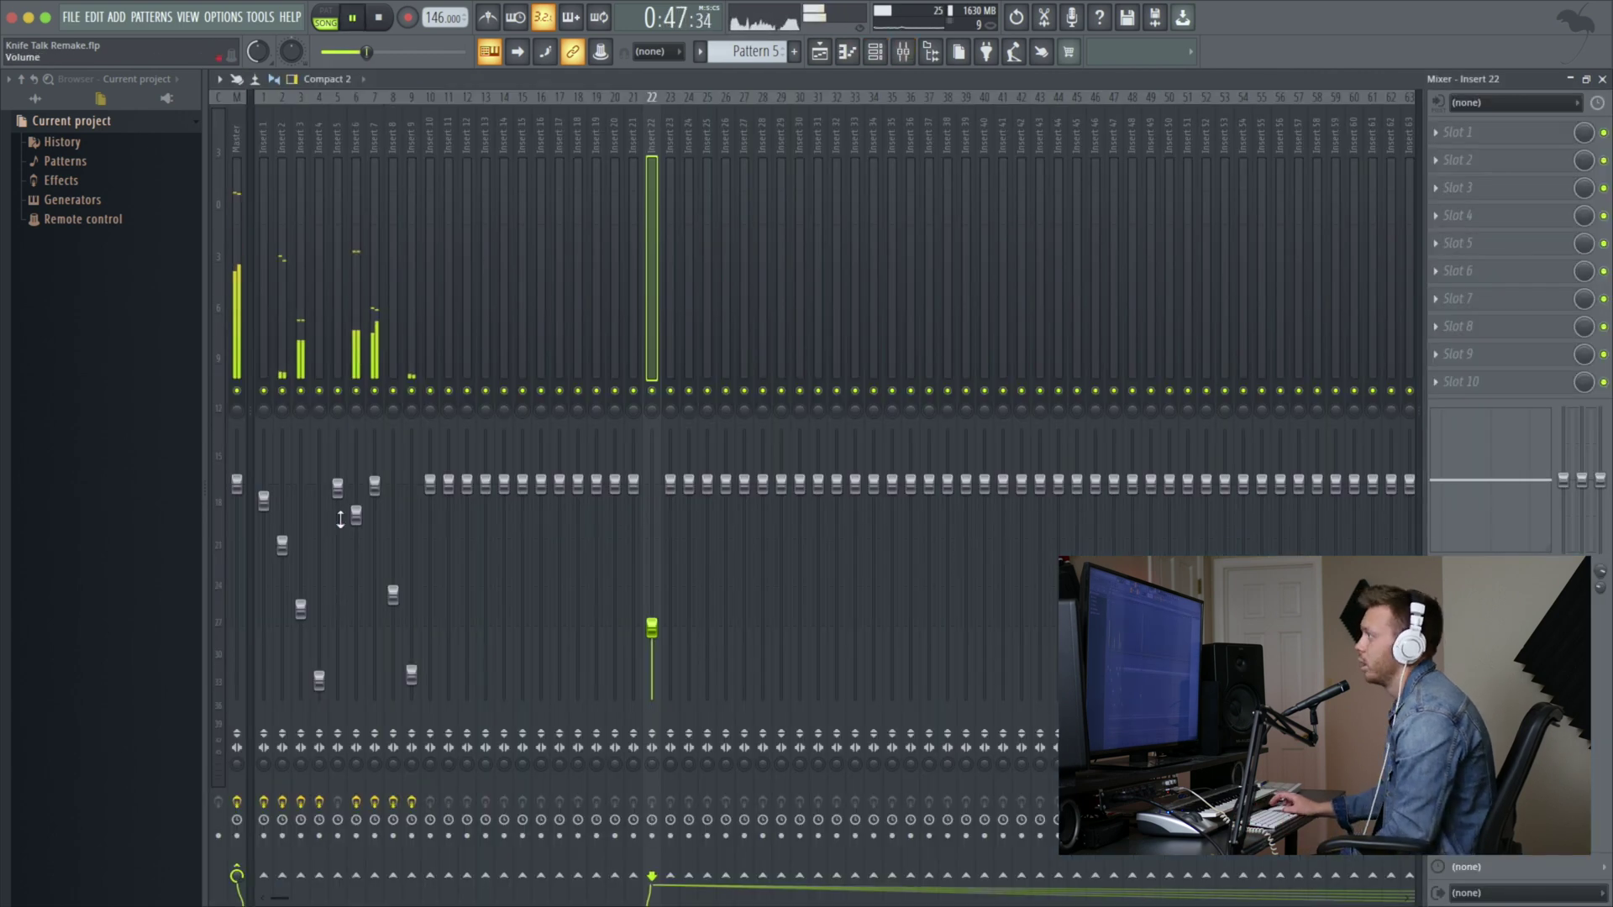